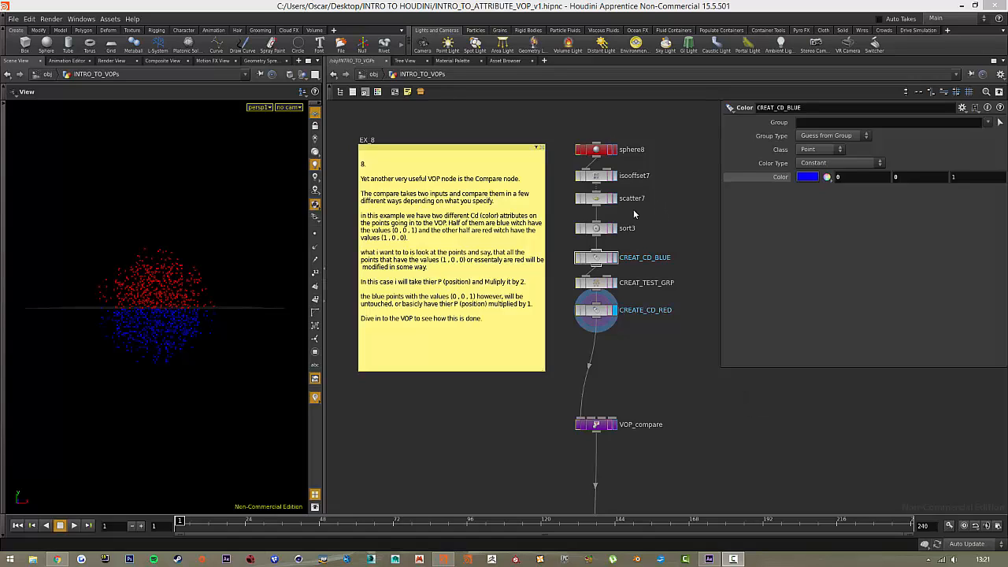
# Display the scatter7 result and show its settings, and do the same for the sort3 node
pyautogui.click(615, 199)
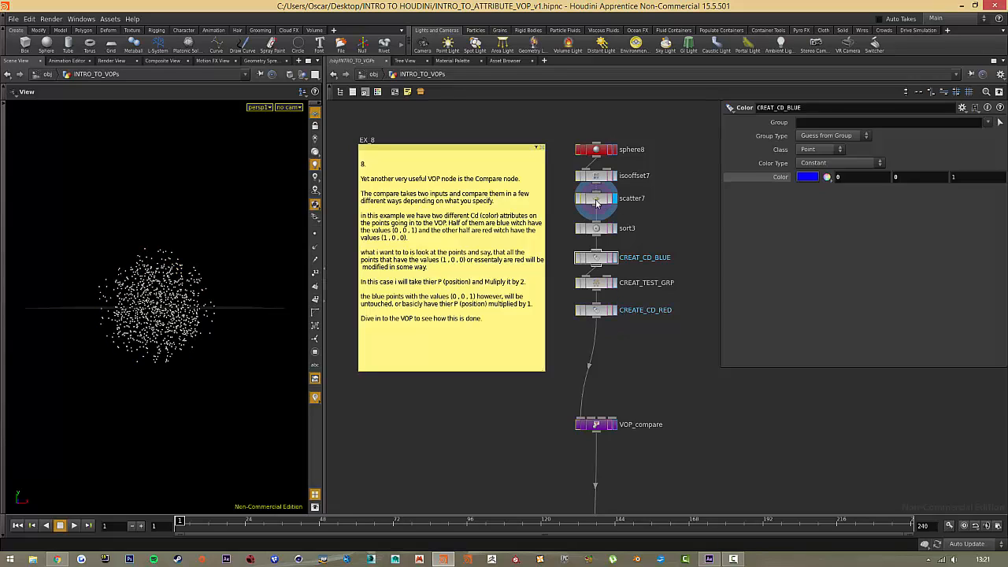
pyautogui.click(597, 199)
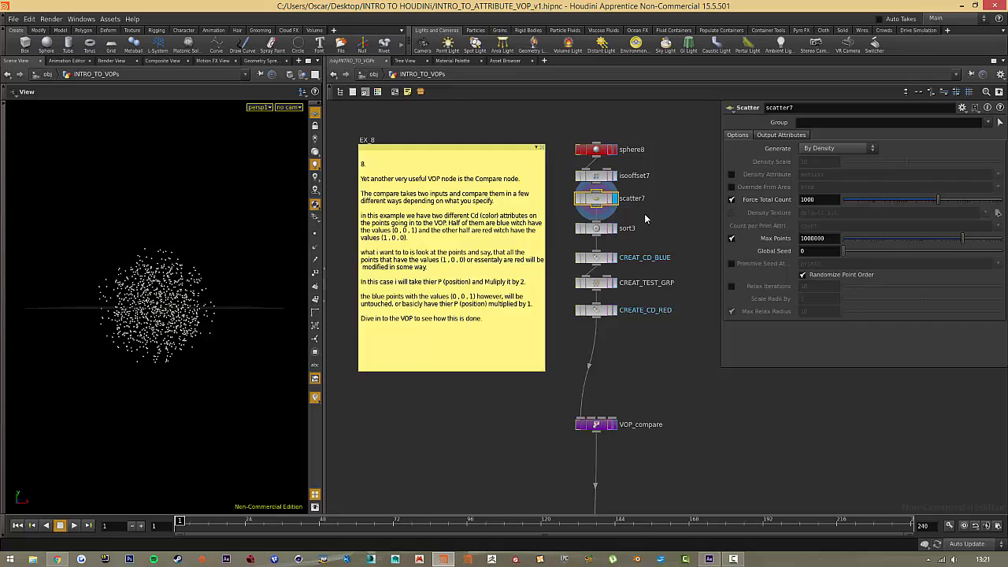
pyautogui.click(597, 229)
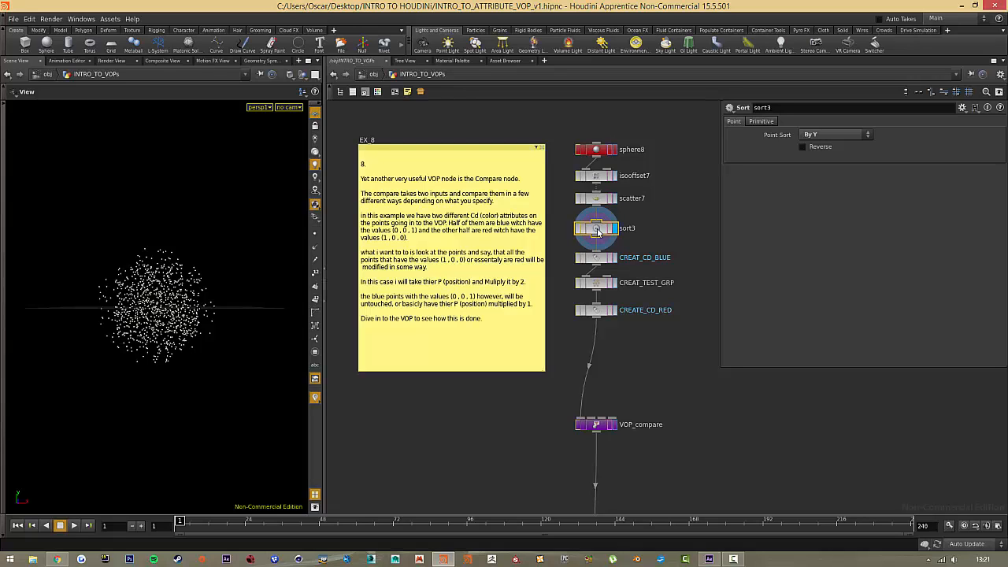
# Show point numbers in the viewport and examine the point order that sort3 produces along Y
pyautogui.click(315, 273)
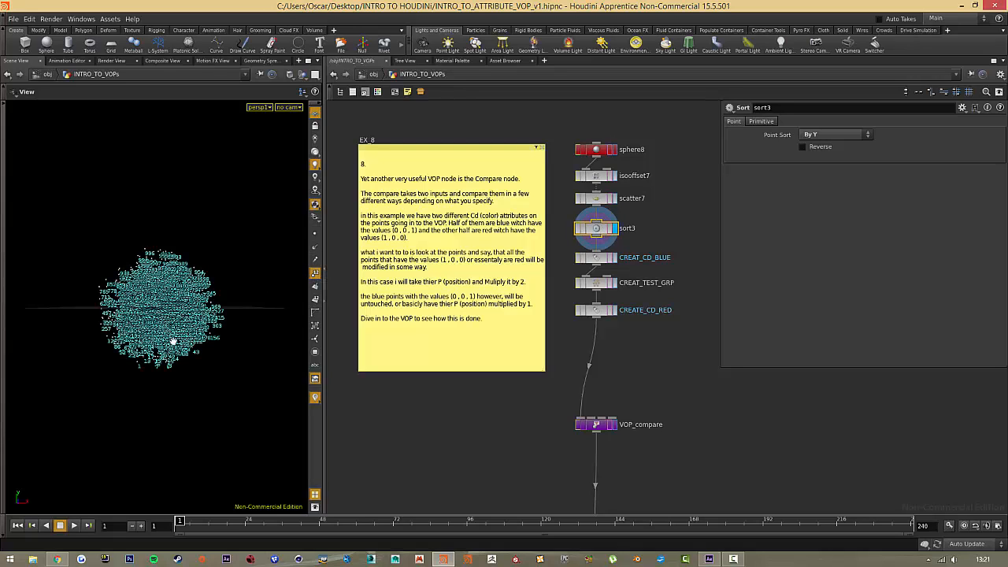
pyautogui.moveTo(173, 341); pyautogui.dragTo(166, 417, button='right')
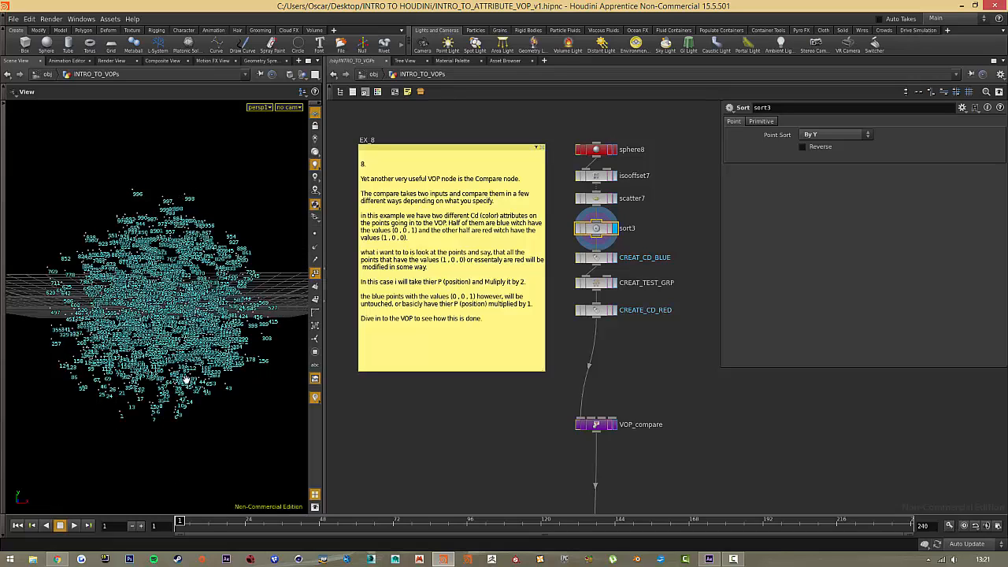
pyautogui.click(682, 334)
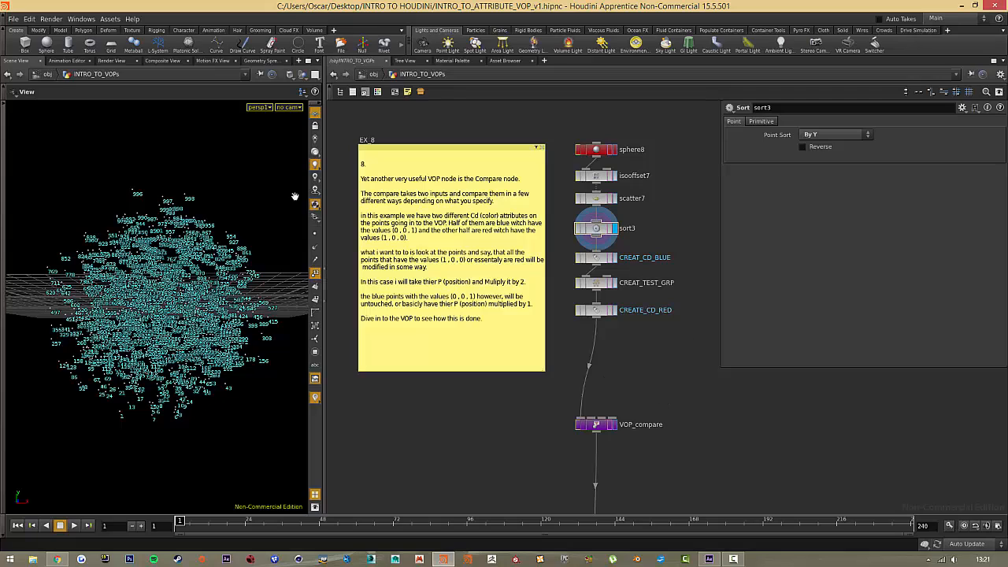
pyautogui.click(315, 273)
pyautogui.moveTo(204, 231); pyautogui.dragTo(205, 247)
pyautogui.moveTo(204, 247); pyautogui.dragTo(154, 262, button='right')
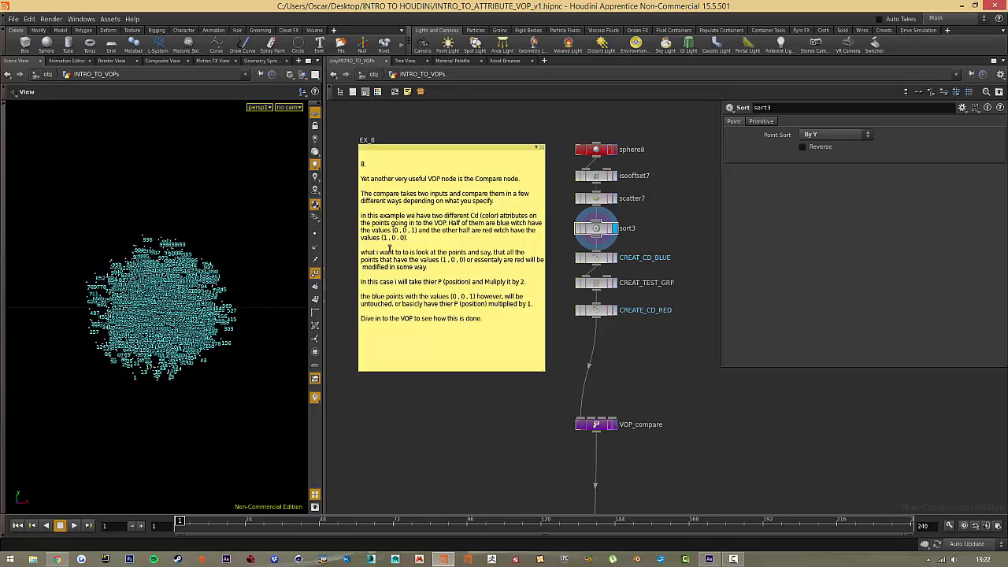
# Display the CREAT_CD_BLUE result without point numbers and check each of its three color values
pyautogui.click(613, 258)
pyautogui.click(315, 274)
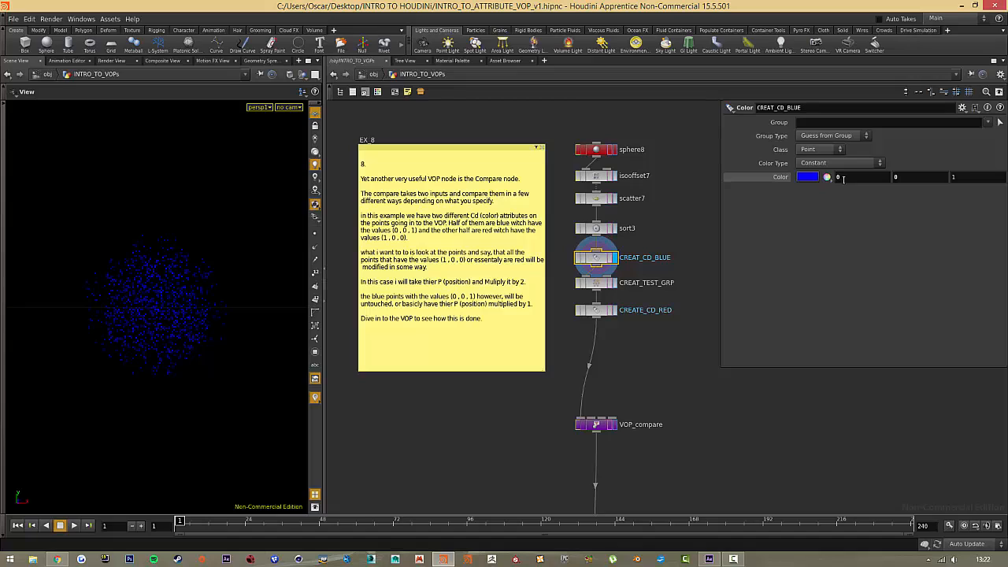
pyautogui.click(838, 177)
pyautogui.click(871, 231)
pyautogui.click(896, 178)
pyautogui.click(881, 252)
pyautogui.click(960, 179)
pyautogui.click(906, 259)
# Inspect the CREAT_TEST_GRP point group, and set the display to CREATE_CD_RED with its color settings shown
pyautogui.click(596, 286)
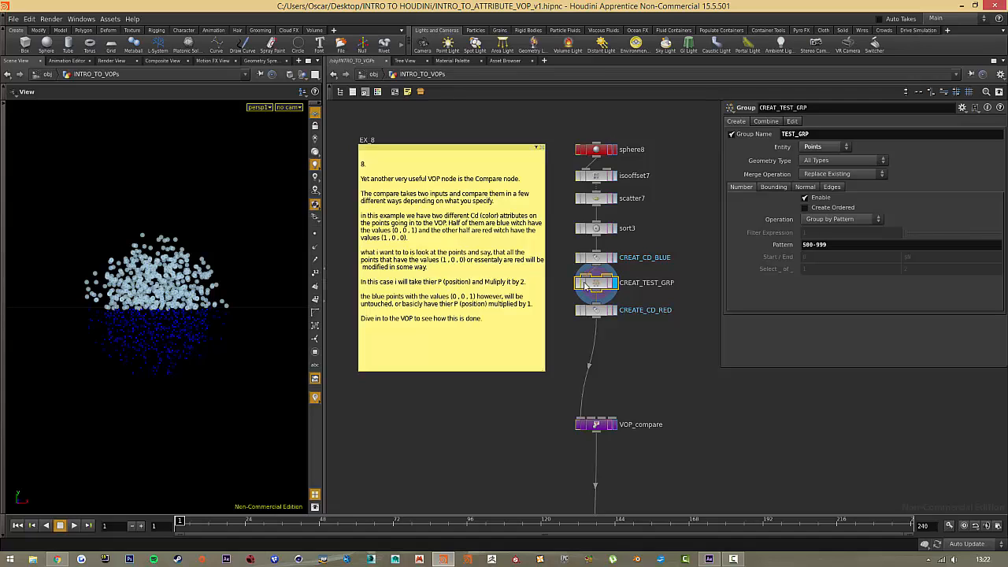
pyautogui.moveTo(486, 283)
pyautogui.click(617, 315)
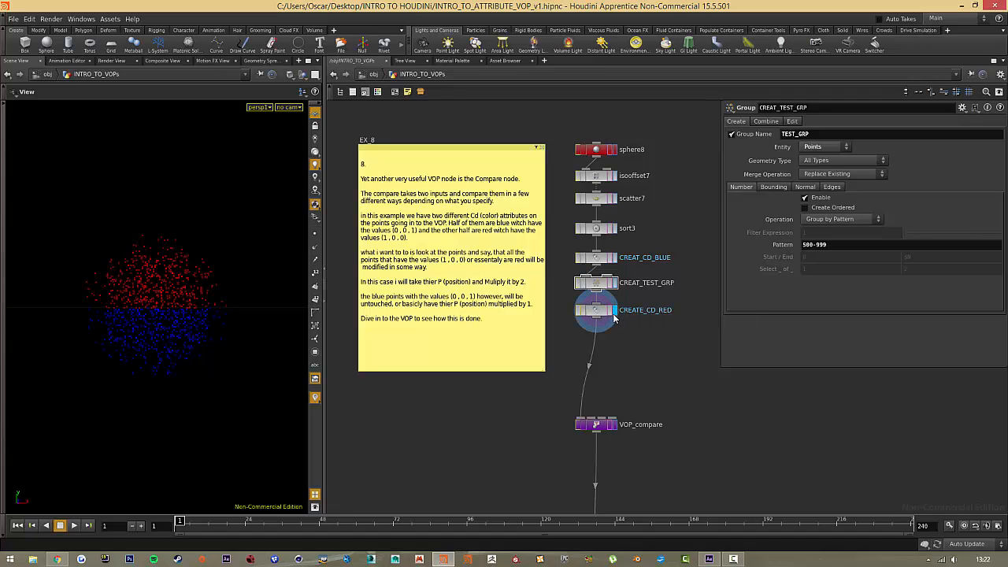
pyautogui.click(595, 314)
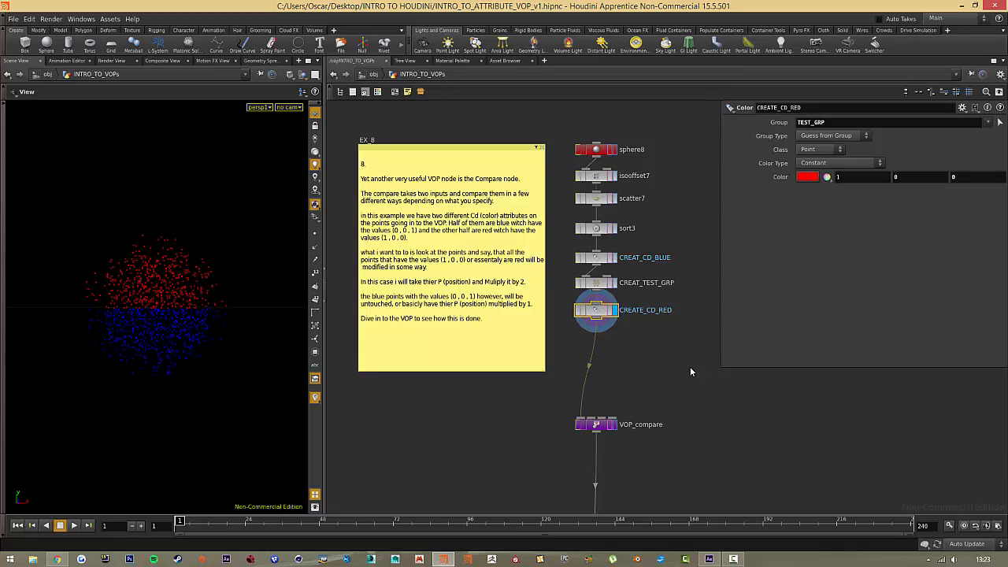
# Display the VOP_compare result to see the point displacement, and enter its inner network
pyautogui.click(648, 454)
pyautogui.click(613, 427)
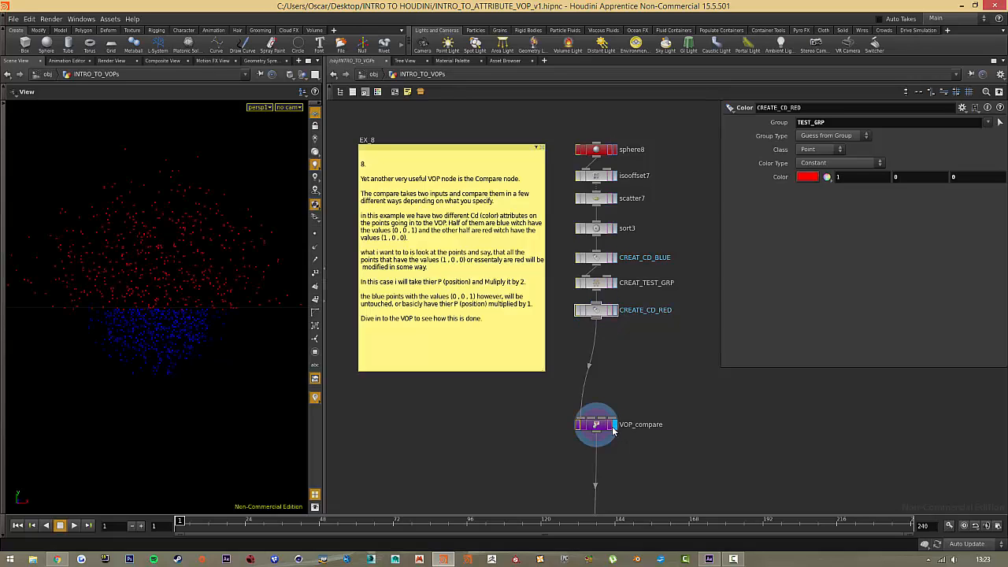
pyautogui.click(596, 429)
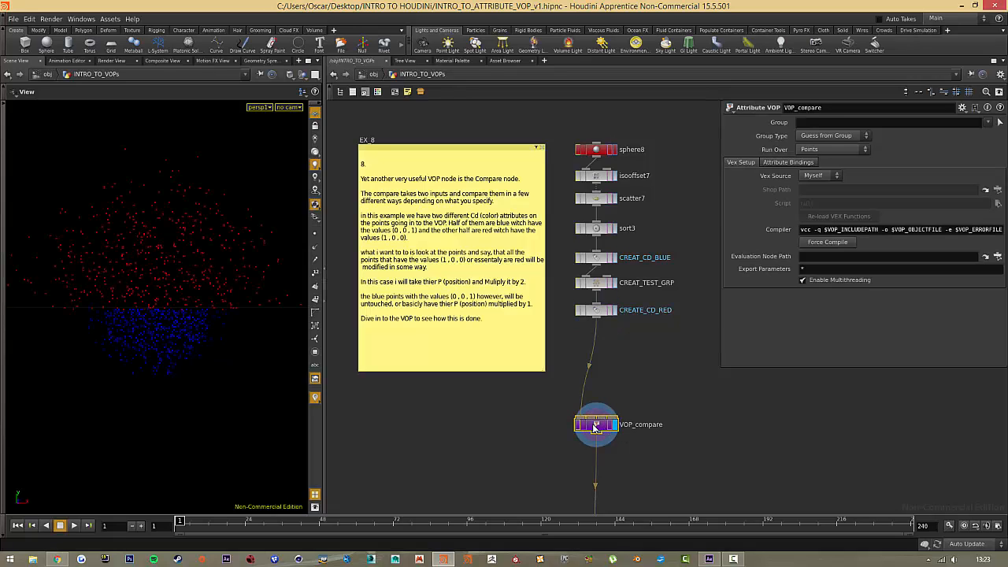
pyautogui.doubleClick(596, 428)
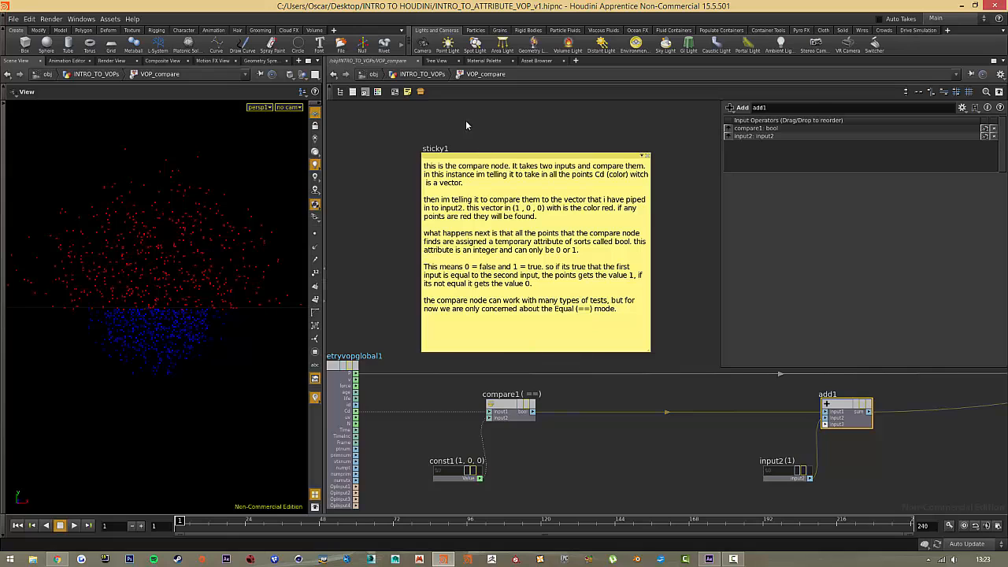
# Return to the INTRO_TO_VOPs network, set the display to CREATE_CD_RED, and go back inside VOP_compare
pyautogui.click(422, 75)
pyautogui.click(615, 310)
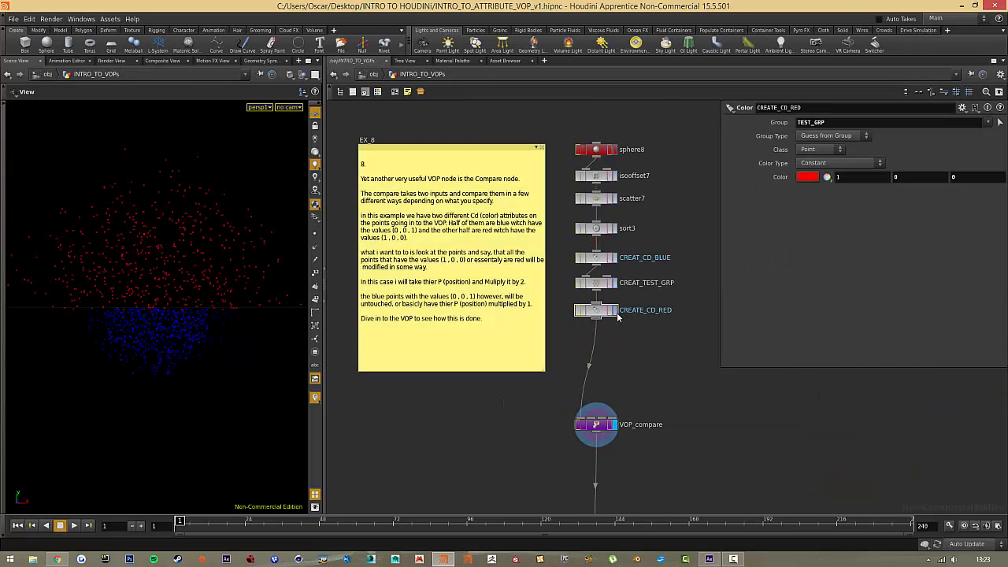
pyautogui.click(596, 426)
pyautogui.doubleClick(596, 427)
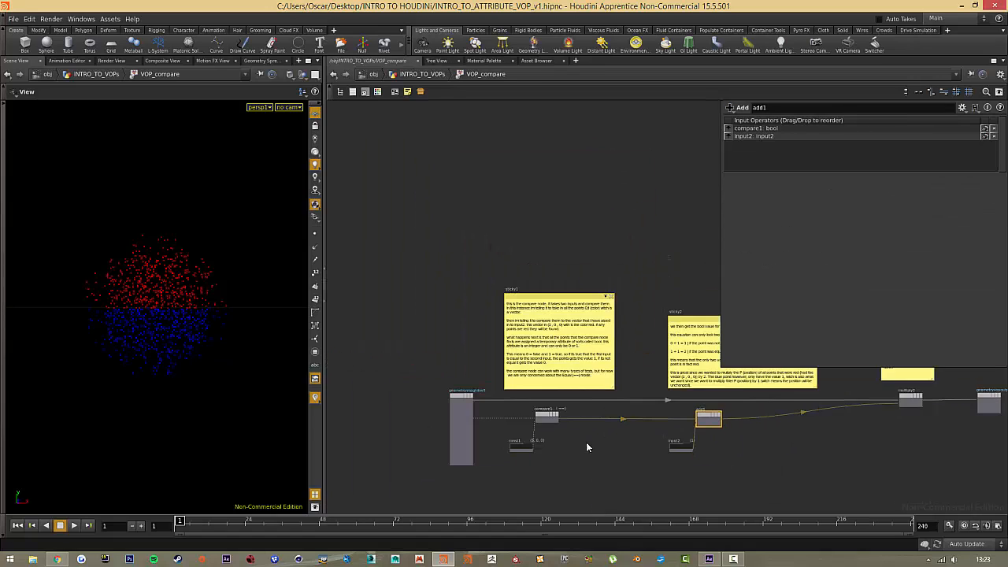
# Review the test options of the compare1 node and keep the test on Equal (==)
pyautogui.scroll(3, 552, 323)
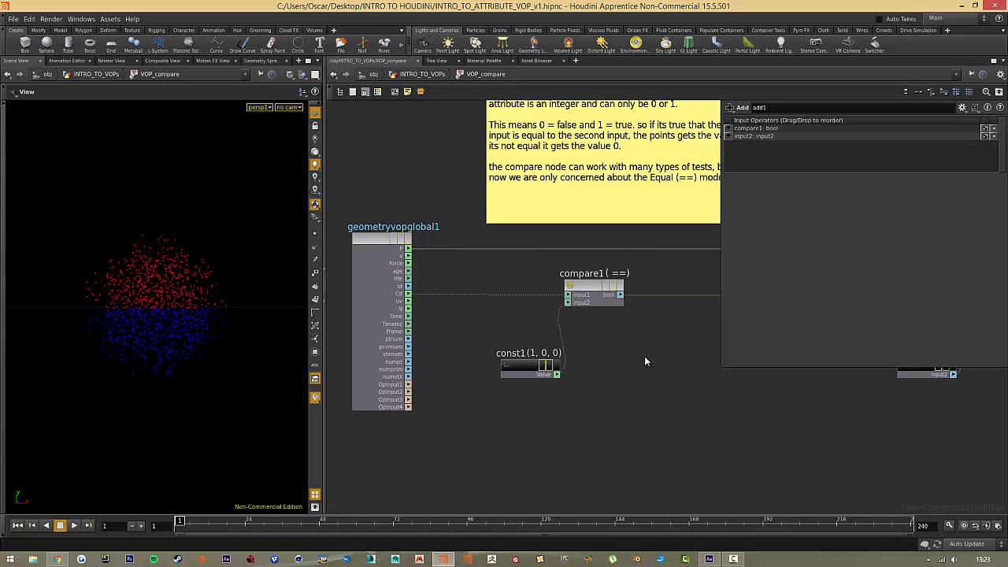
pyautogui.click(587, 288)
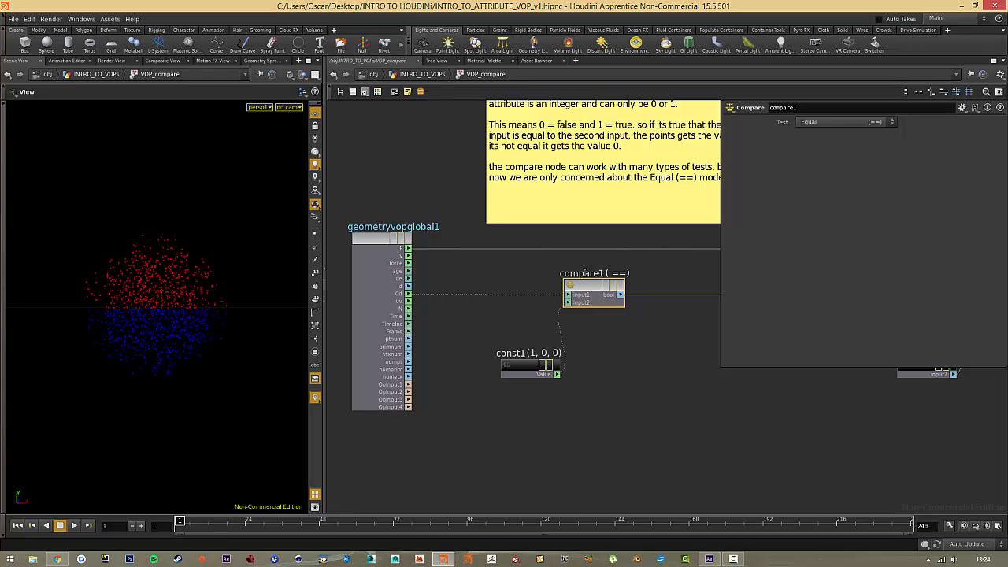
pyautogui.click(831, 124)
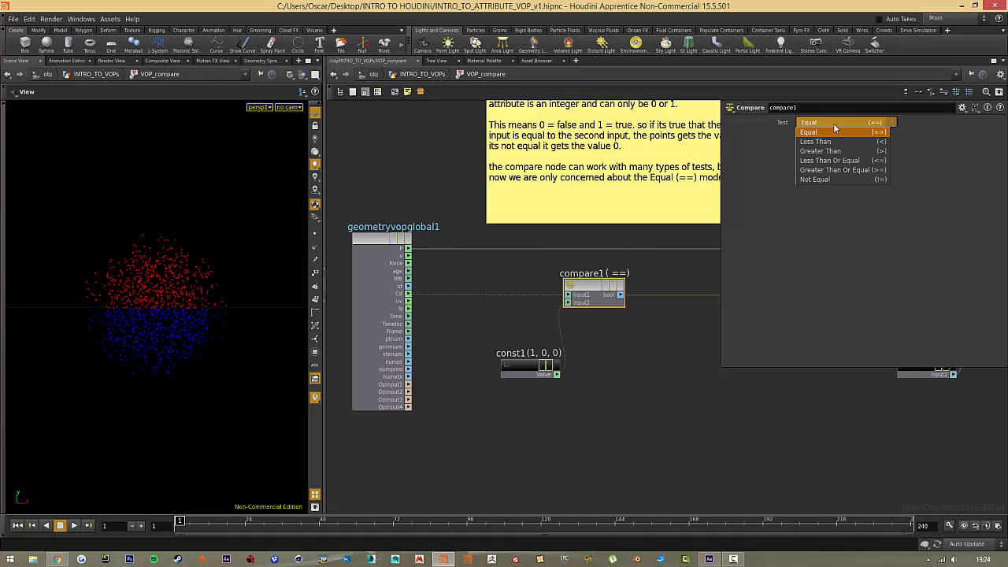
pyautogui.click(872, 133)
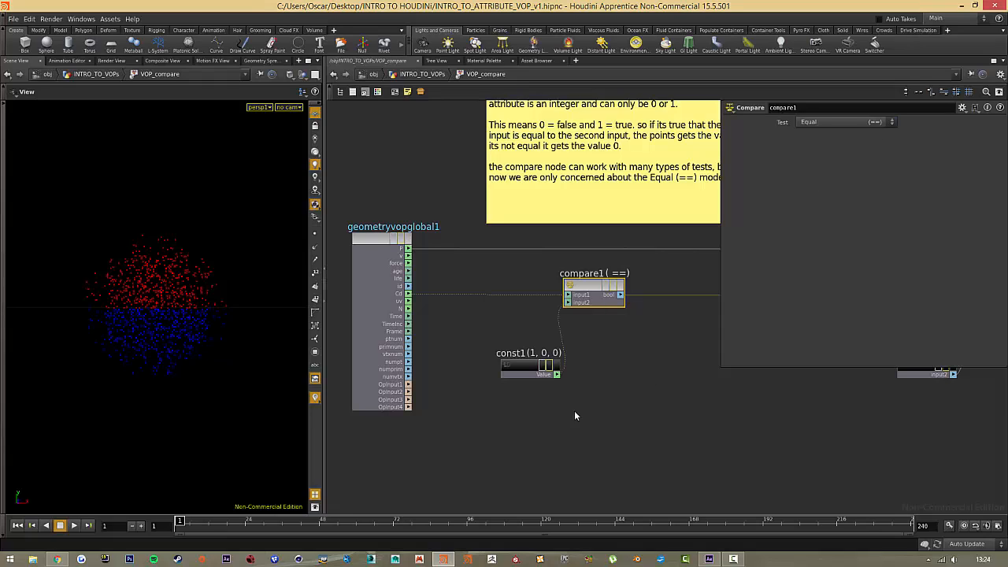
# Move the const1 node closer to compare1 and check the settings of both nodes
pyautogui.moveTo(539, 385); pyautogui.dragTo(508, 361)
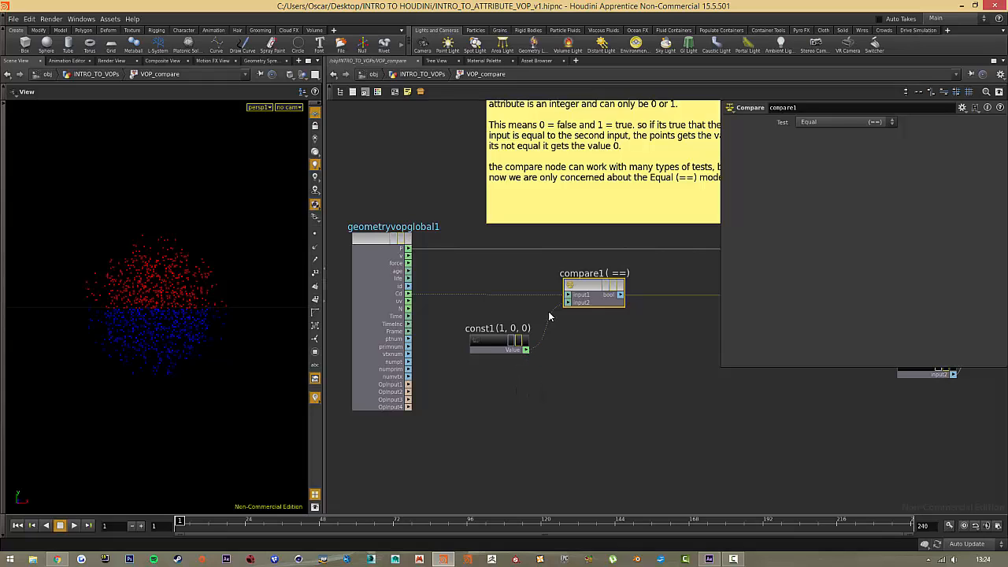
pyautogui.click(477, 340)
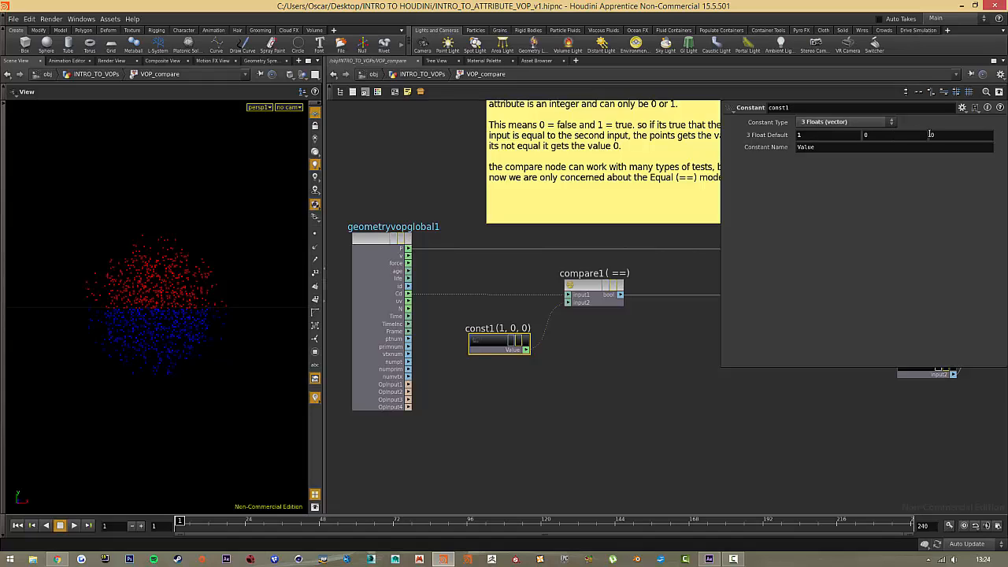
pyautogui.click(592, 290)
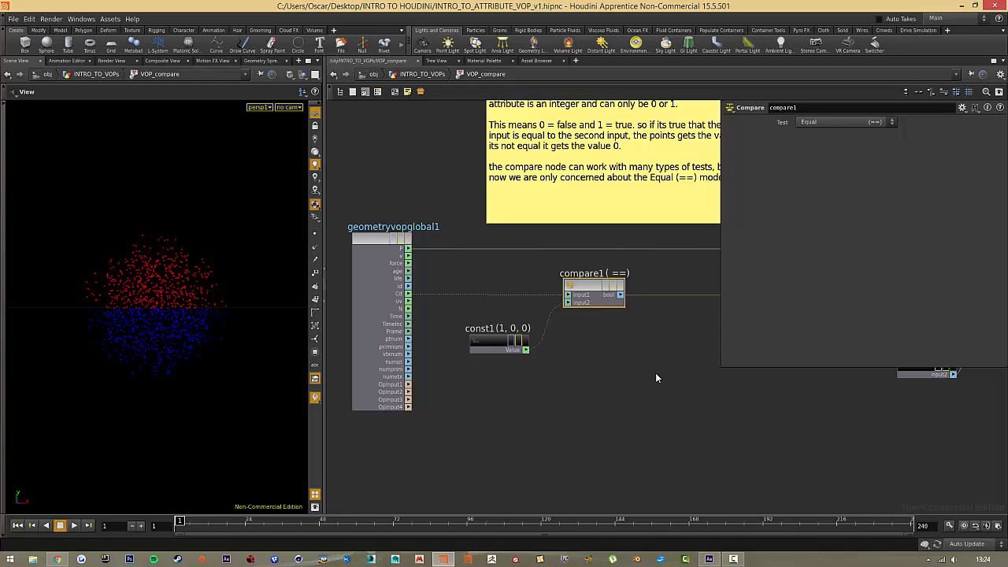
# Select compare1 and const1 in turn to review how the color vector comparison is set up
pyautogui.moveTo(656, 373); pyautogui.dragTo(567, 373, button='middle')
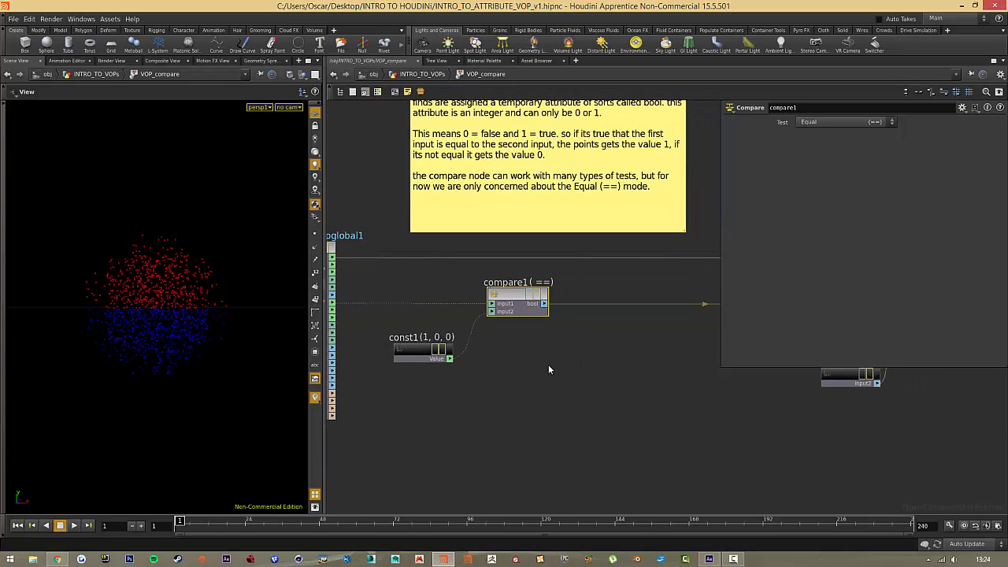
pyautogui.moveTo(577, 327); pyautogui.dragTo(463, 282)
pyautogui.moveTo(493, 391); pyautogui.dragTo(467, 396)
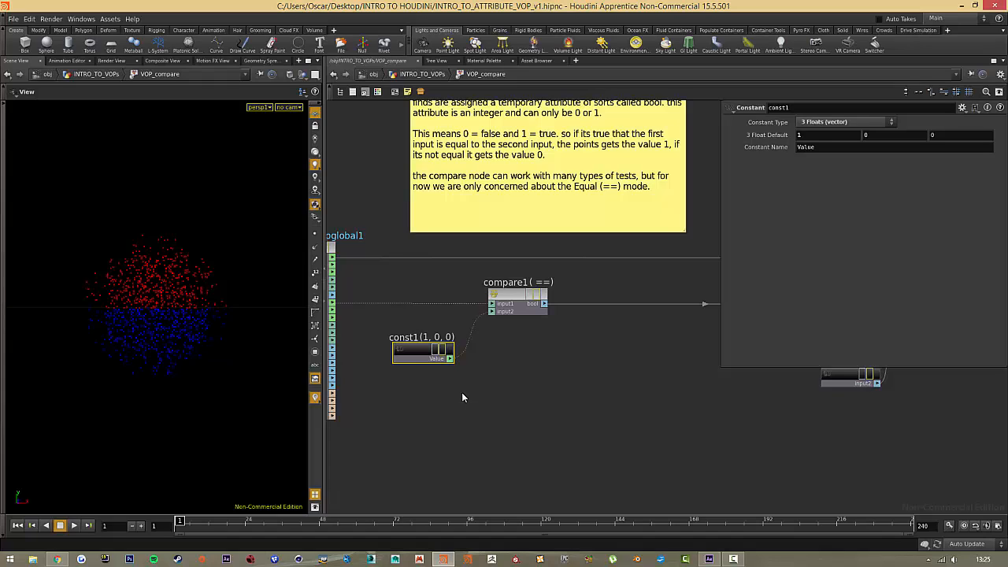
pyautogui.moveTo(584, 358); pyautogui.dragTo(479, 272)
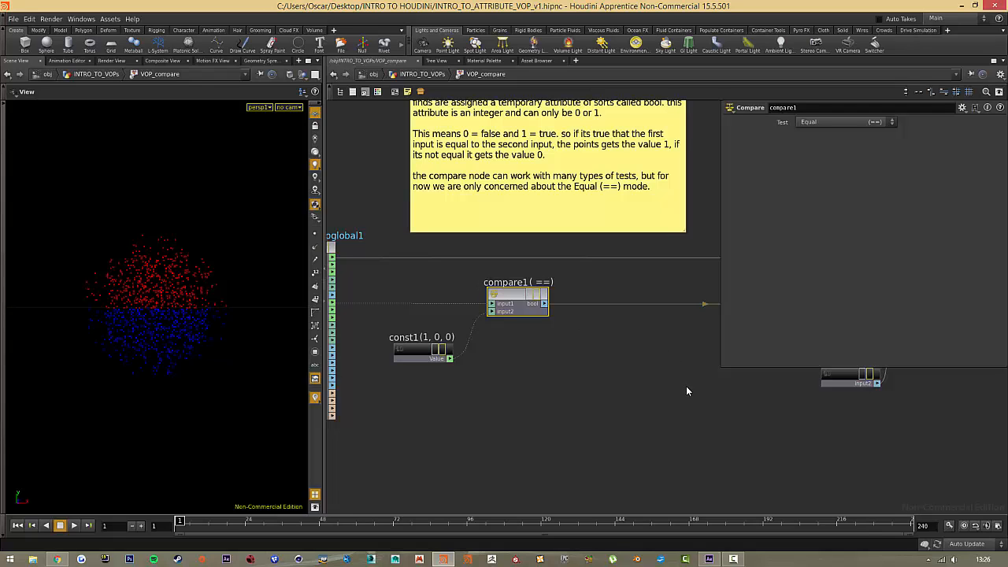
# Move the input2 constant closer to the add1 node and show its integer settings
pyautogui.moveTo(685, 386); pyautogui.dragTo(486, 384, button='middle')
pyautogui.scroll(-2, 500, 392)
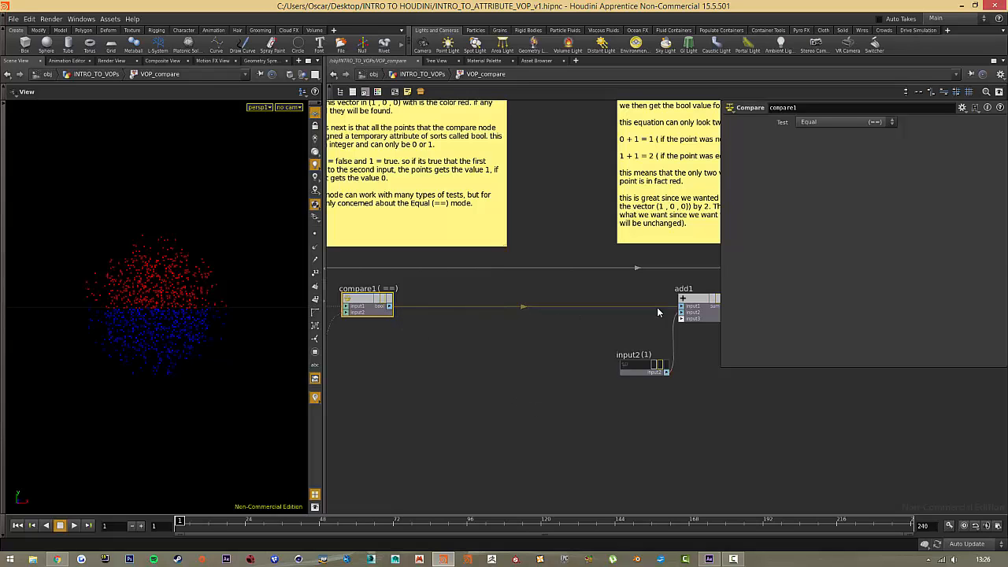
pyautogui.moveTo(741, 357); pyautogui.dragTo(572, 373, button='middle')
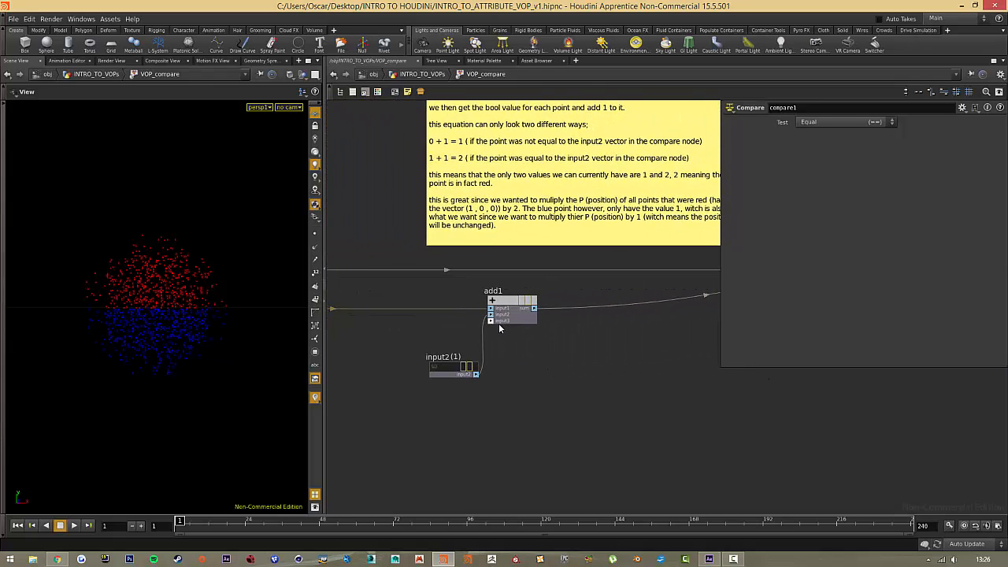
pyautogui.moveTo(459, 372)
pyautogui.mouseDown()
pyautogui.moveTo(387, 335)
pyautogui.moveTo(459, 380)
pyautogui.mouseUp()
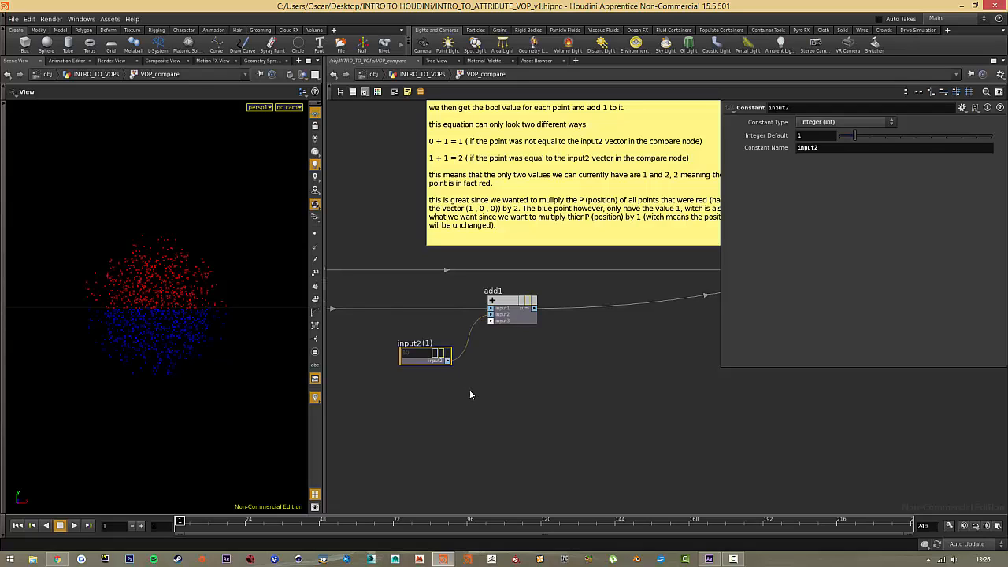
pyautogui.scroll(3, 459, 318)
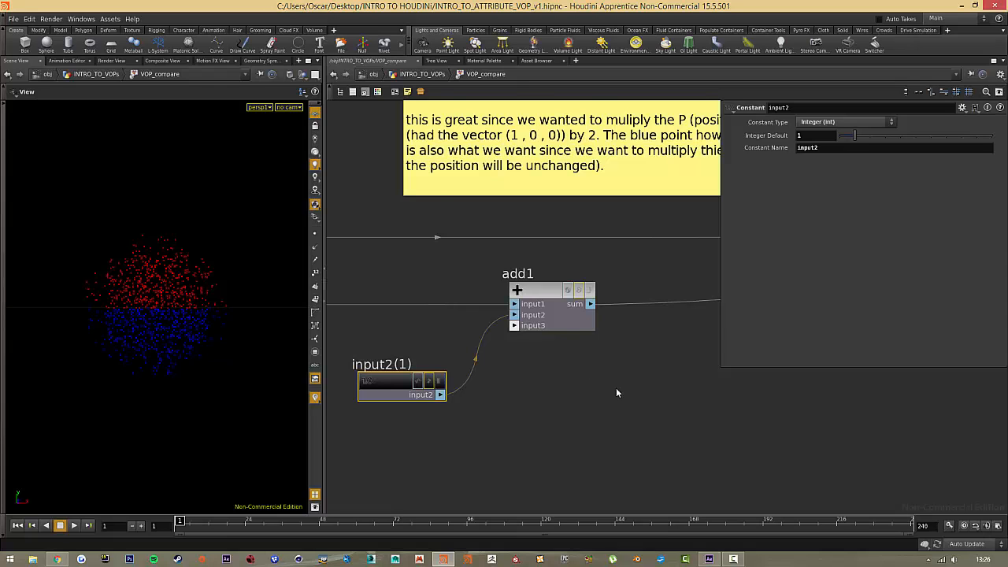
# Select add1 and follow its sum output through multiply2 to the geometry output node
pyautogui.scroll(-4, 616, 387)
pyautogui.moveTo(589, 409); pyautogui.dragTo(439, 403, button='middle')
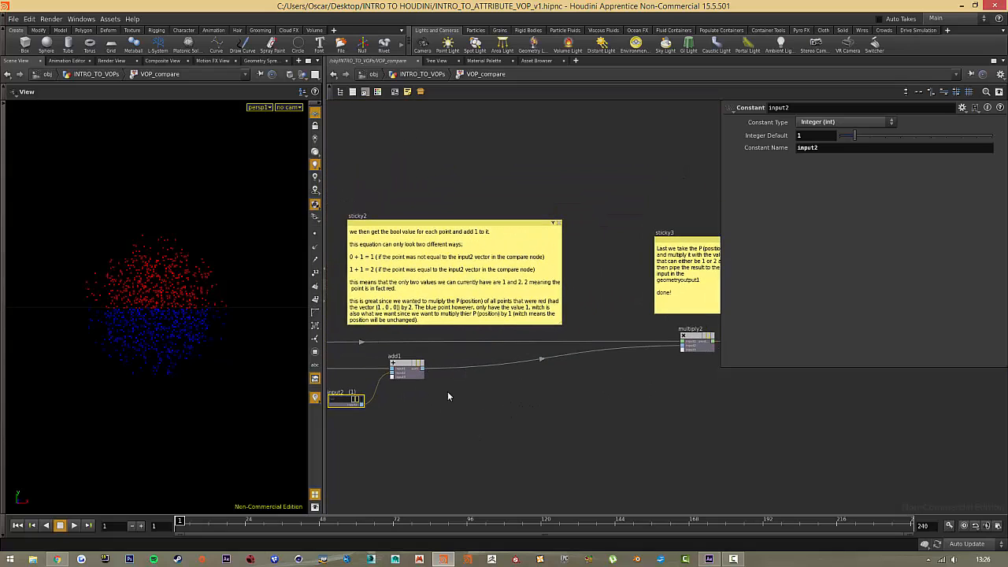
pyautogui.moveTo(436, 400); pyautogui.dragTo(387, 367)
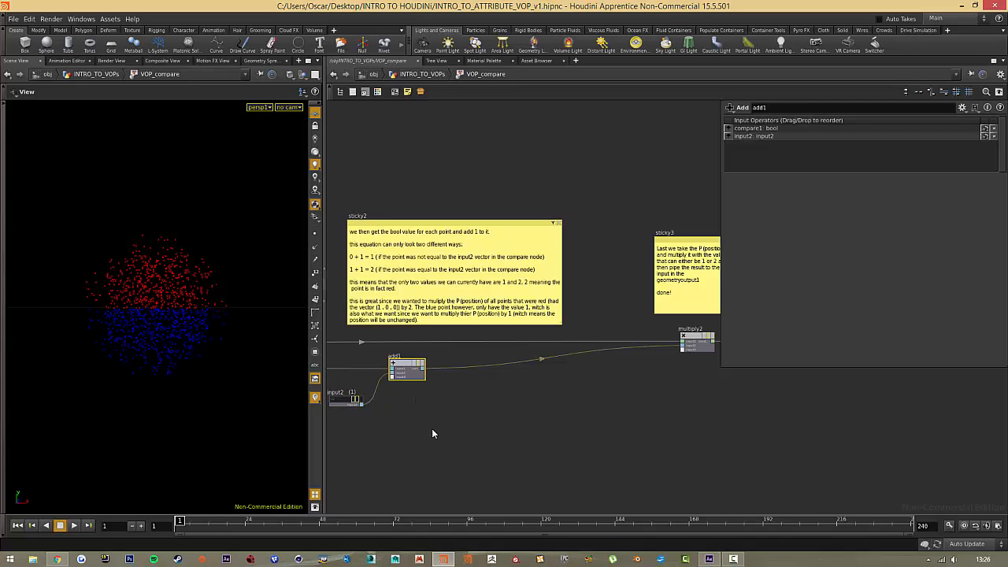
pyautogui.scroll(-2, 666, 419)
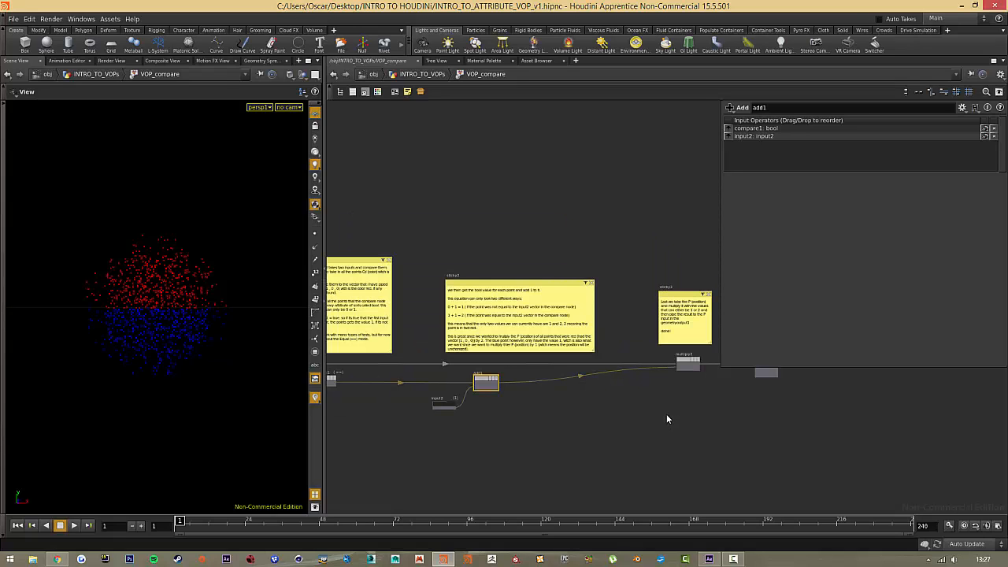
pyautogui.moveTo(704, 412); pyautogui.dragTo(553, 395, button='middle')
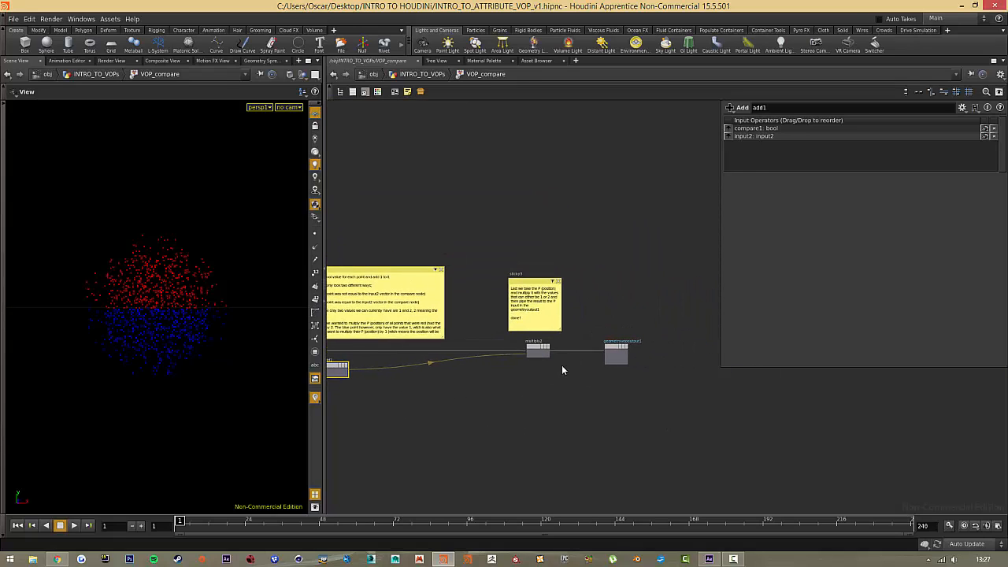
pyautogui.scroll(3, 558, 370)
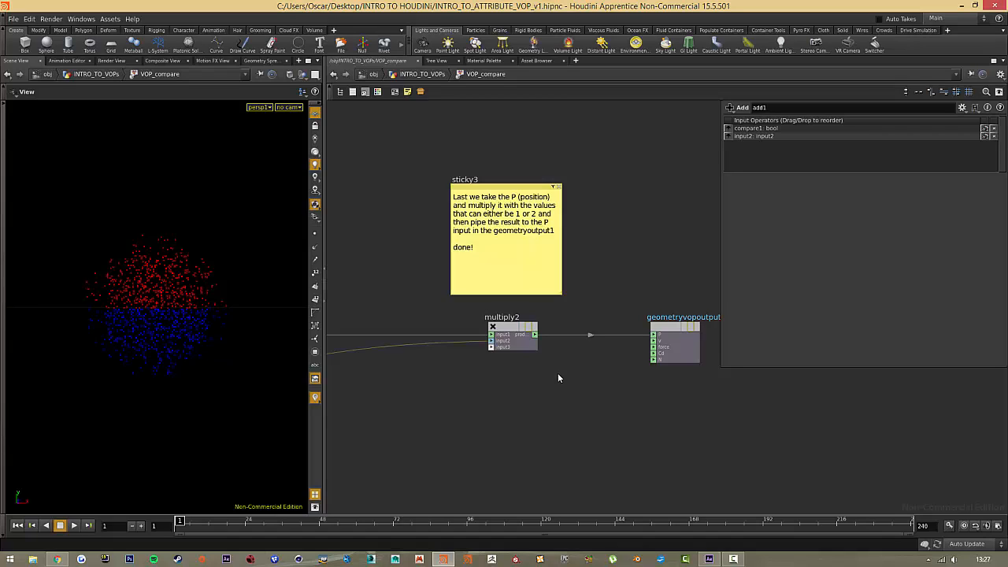
# Trace the wires from geometryvopglobal1 across the network to multiply2 and select multiply2 to check its inputs
pyautogui.scroll(-3, 508, 364)
pyautogui.moveTo(544, 375); pyautogui.dragTo(741, 391, button='middle')
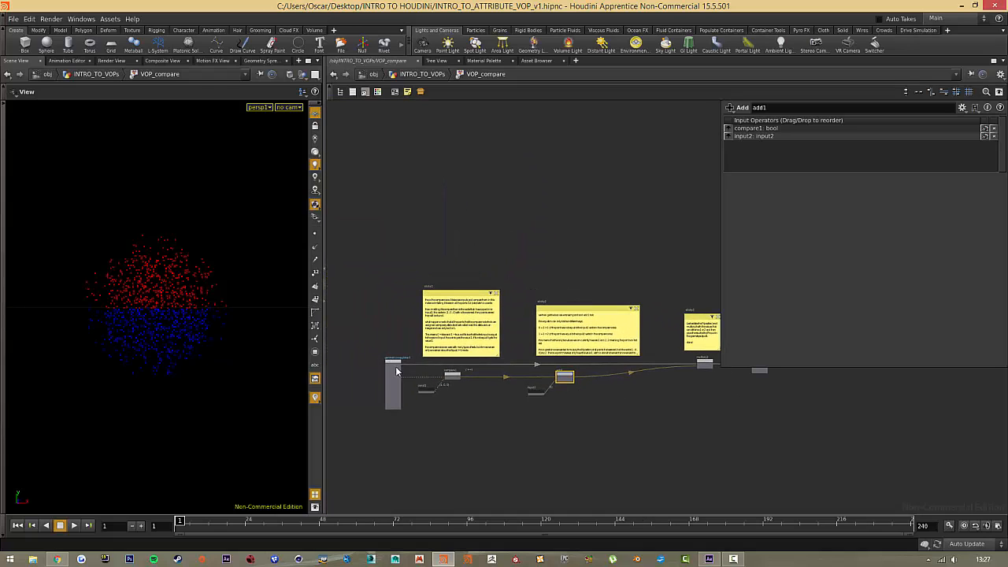
pyautogui.scroll(5, 396, 367)
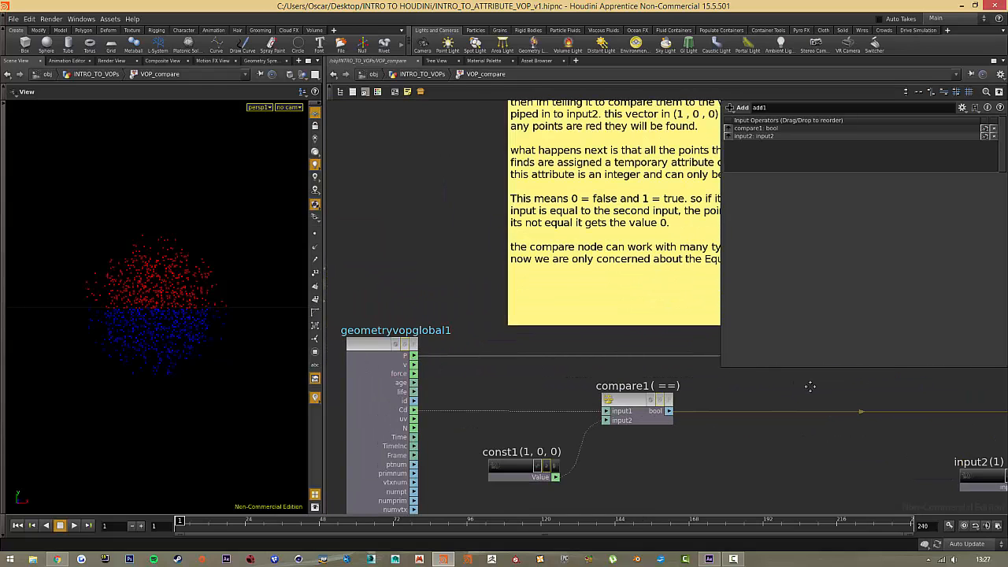
pyautogui.moveTo(810, 387); pyautogui.dragTo(287, 375, button='middle')
pyautogui.moveTo(772, 415); pyautogui.dragTo(204, 386, button='middle')
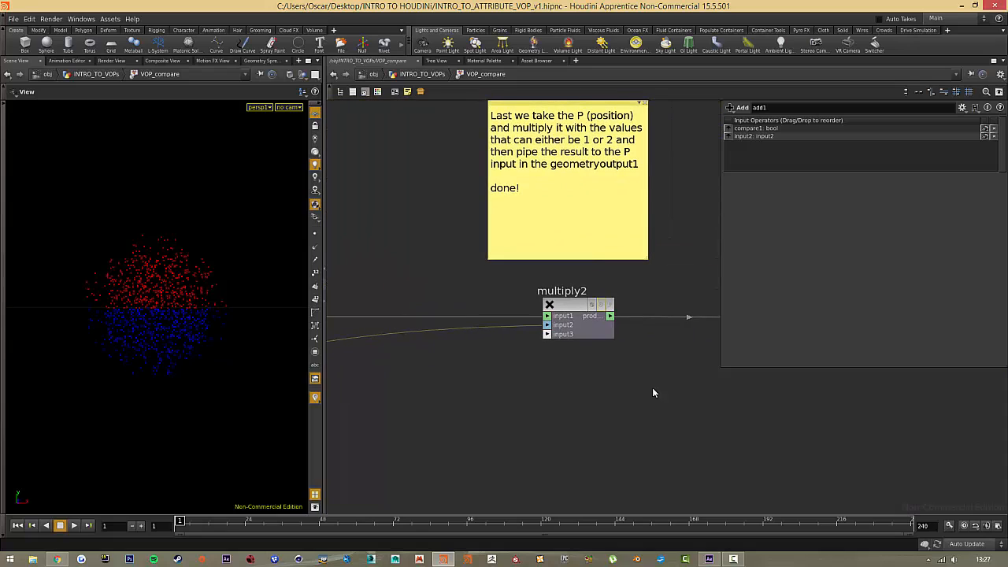
pyautogui.click(579, 326)
pyautogui.scroll(-5, 525, 380)
pyautogui.scroll(4, 480, 350)
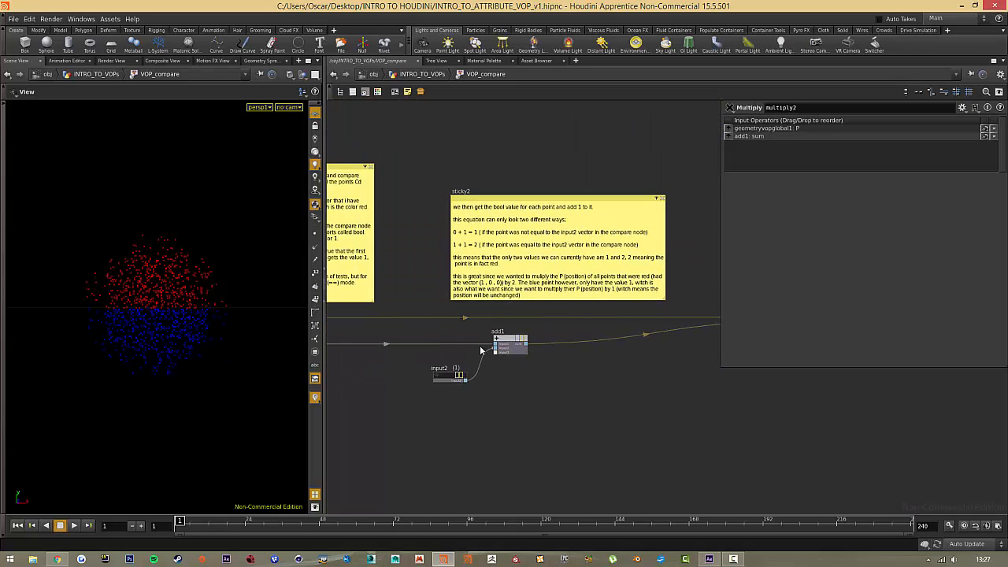
# Select add1 and input2 together, and trace the sum output to multiply2's second input
pyautogui.moveTo(422, 326); pyautogui.dragTo(552, 419)
pyautogui.moveTo(613, 389); pyautogui.dragTo(551, 393, button='middle')
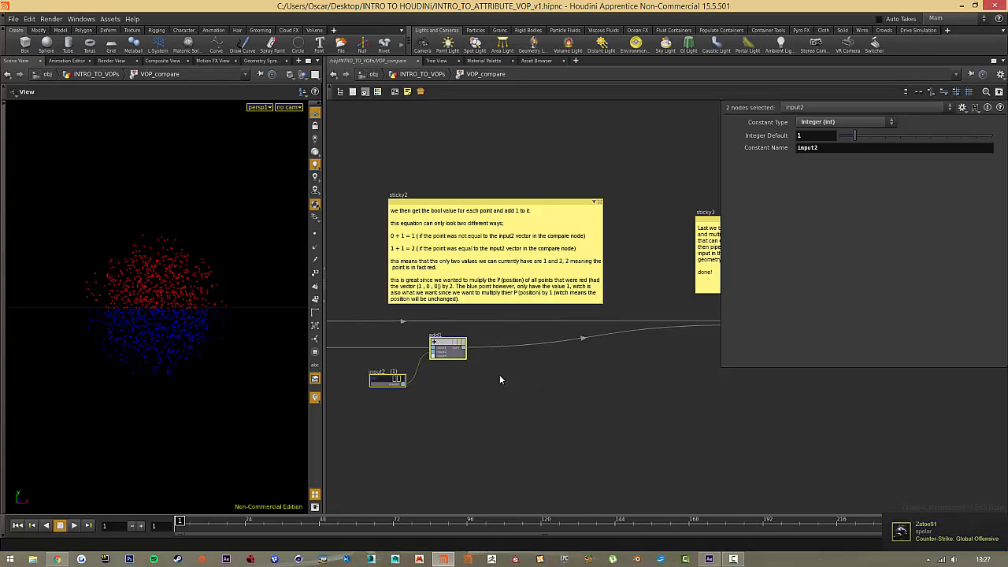
pyautogui.moveTo(555, 398); pyautogui.dragTo(457, 411, button='middle')
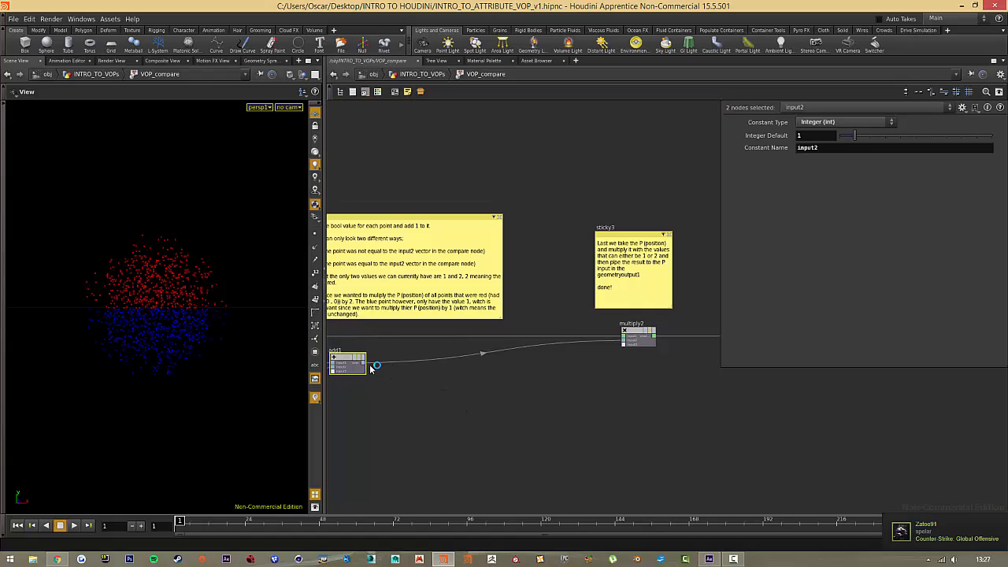
pyautogui.scroll(4, 630, 356)
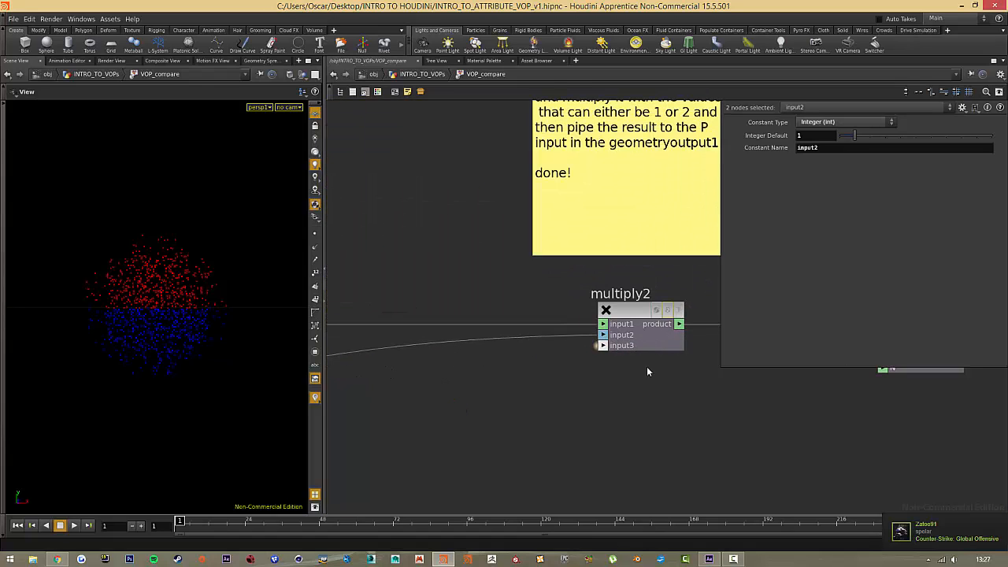
pyautogui.moveTo(648, 367); pyautogui.dragTo(580, 412, button='middle')
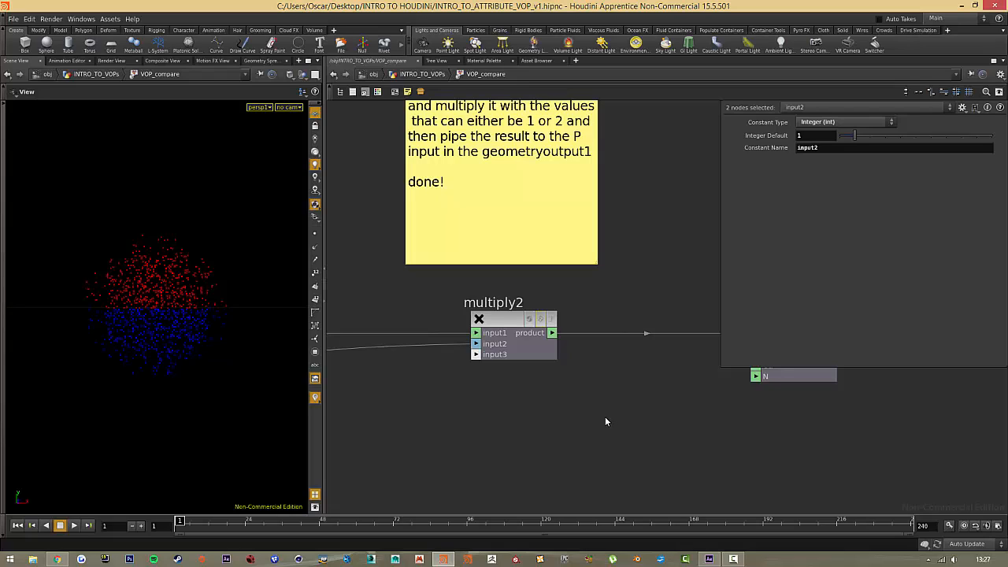
# Select multiply2 and follow its product output to the P input of geometryvopoutput1
pyautogui.moveTo(605, 366); pyautogui.dragTo(426, 307)
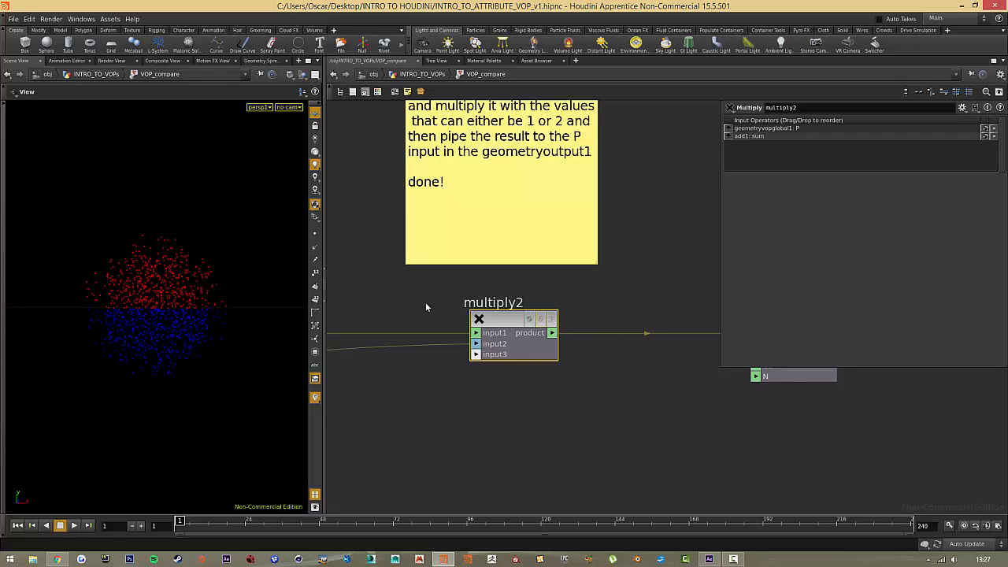
pyautogui.scroll(-4, 604, 385)
pyautogui.moveTo(604, 386); pyautogui.dragTo(471, 388, button='middle')
pyautogui.scroll(3, 525, 380)
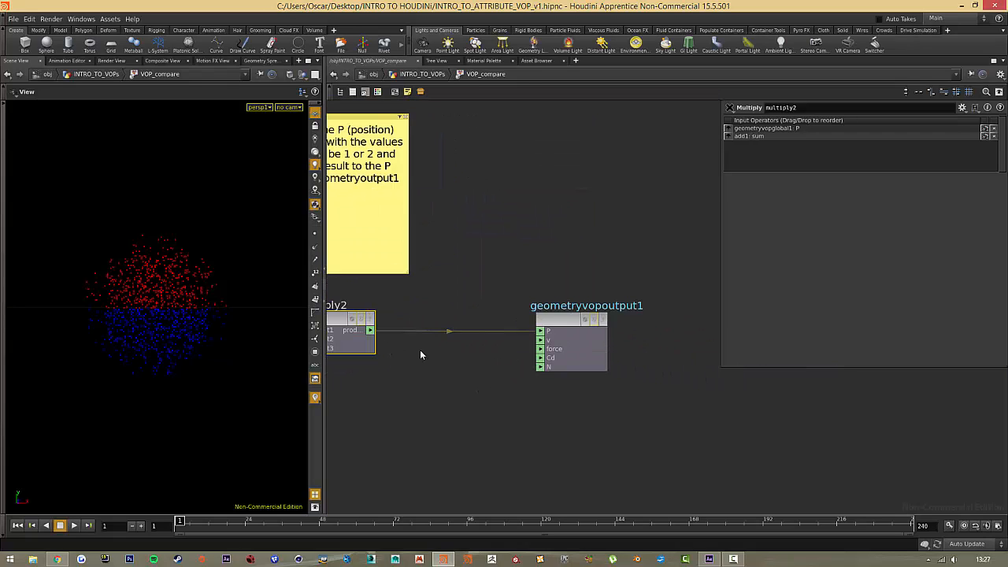
# Return to the INTRO_TO_VOPs network, display the VOP_compare node and inspect the scaled red points in the viewport
pyautogui.click(422, 74)
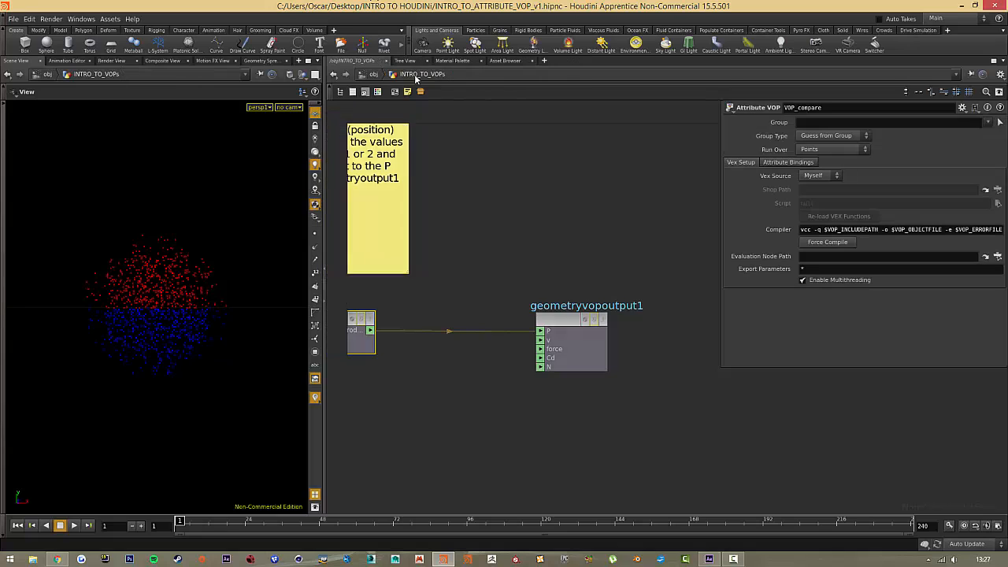
pyautogui.scroll(4, 515, 315)
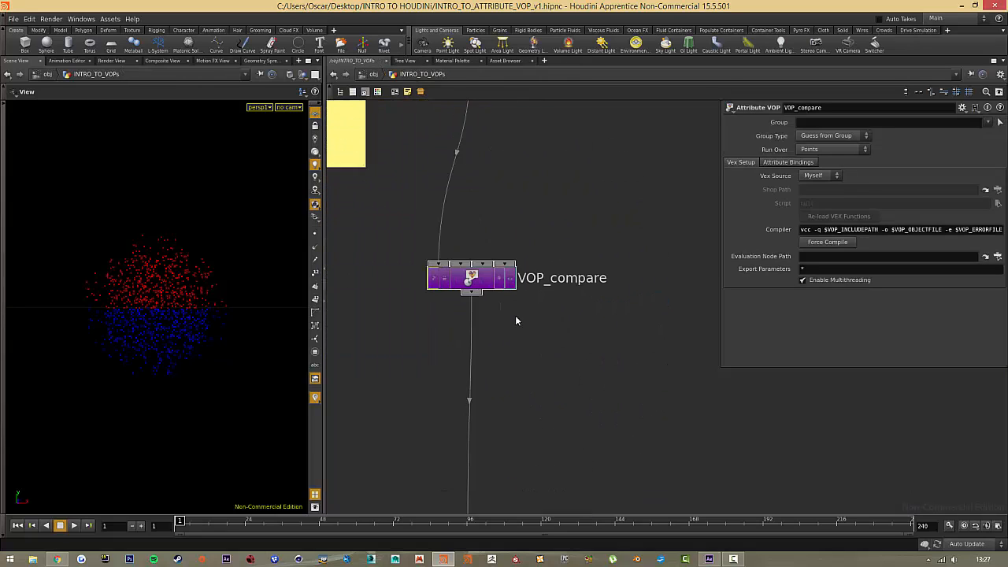
pyautogui.click(504, 268)
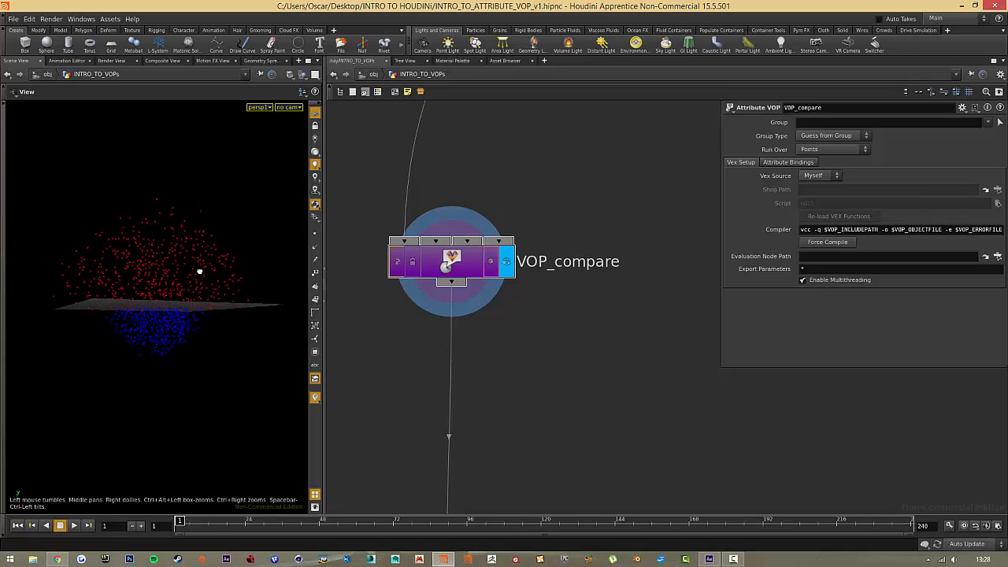
pyautogui.moveTo(199, 271)
pyautogui.mouseDown()
pyautogui.moveTo(147, 262)
pyautogui.moveTo(181, 272)
pyautogui.mouseUp()
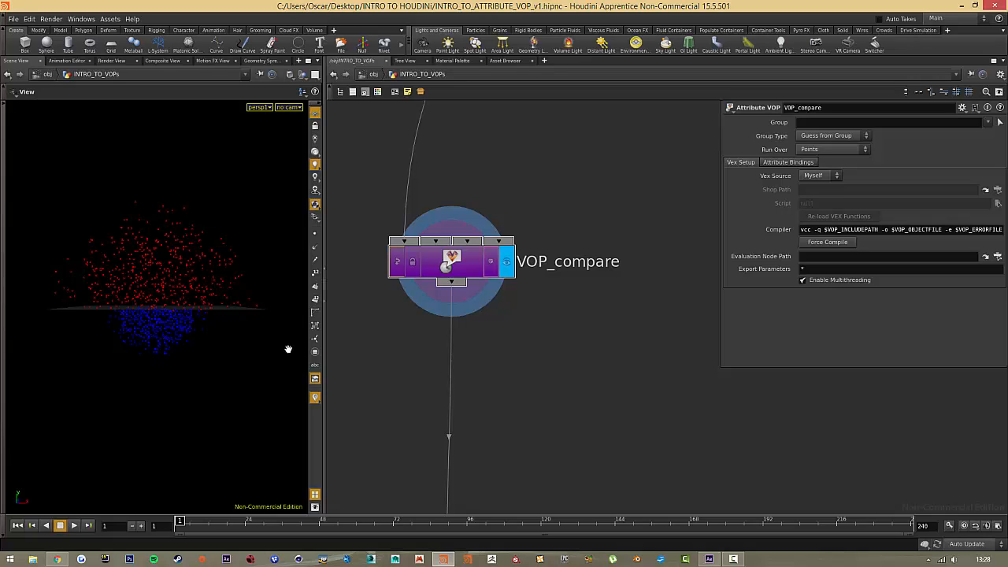
# Reopen the VOP_compare network and add a Two Way Switch node below and beyond compare1
pyautogui.doubleClick(473, 267)
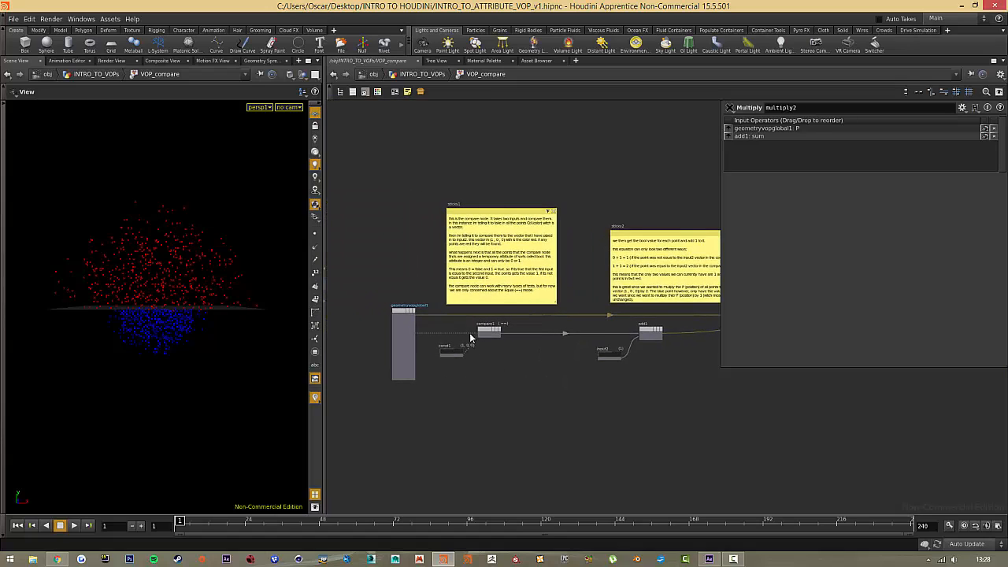
pyautogui.scroll(5, 484, 347)
pyautogui.moveTo(580, 374); pyautogui.dragTo(428, 274)
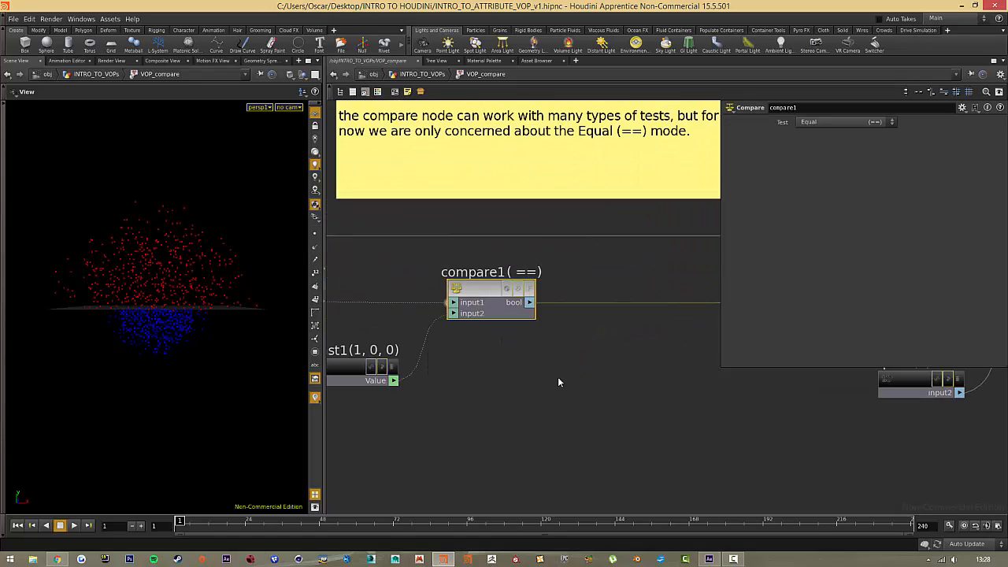
pyautogui.click(643, 417)
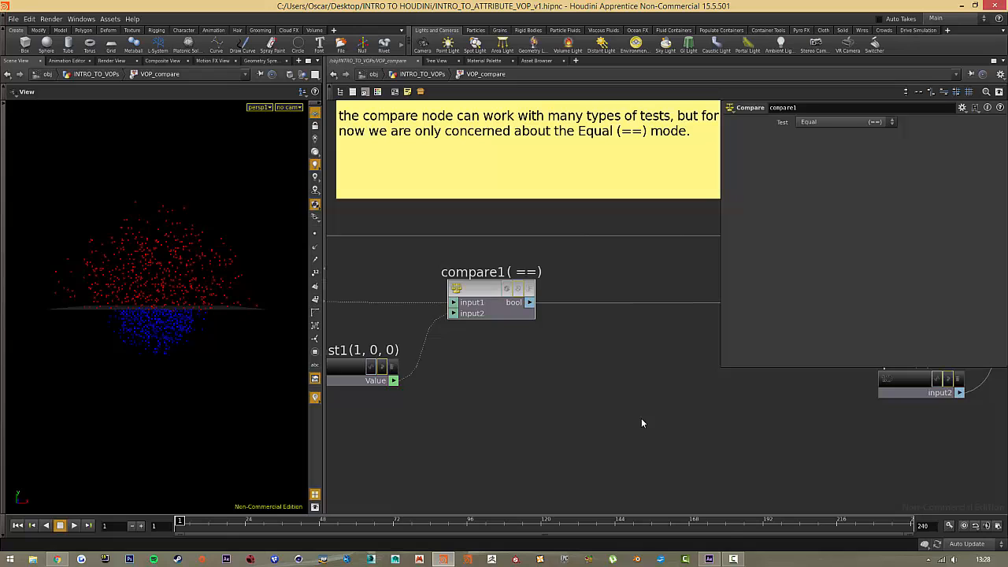
pyautogui.press('Tab')
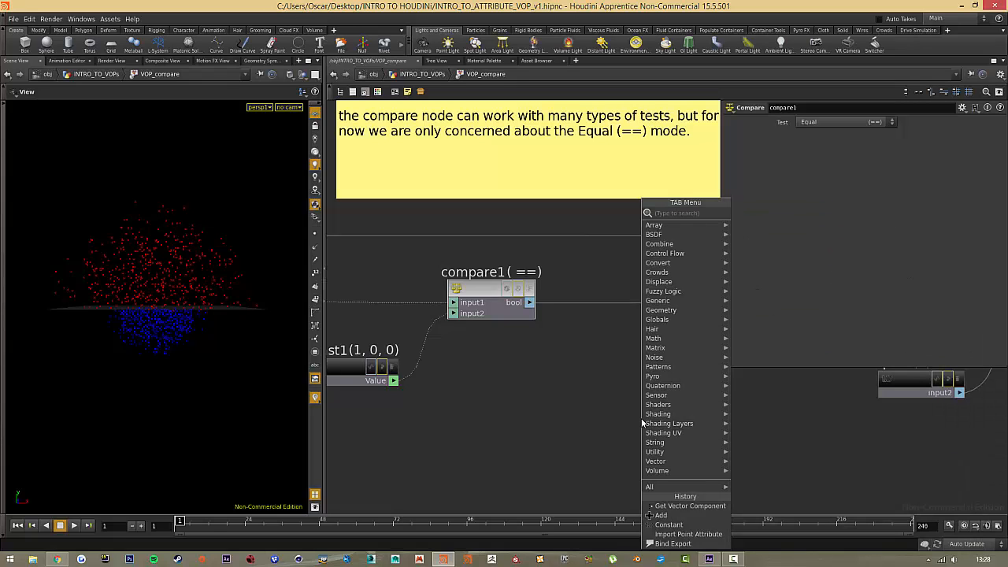
pyautogui.press('Escape')
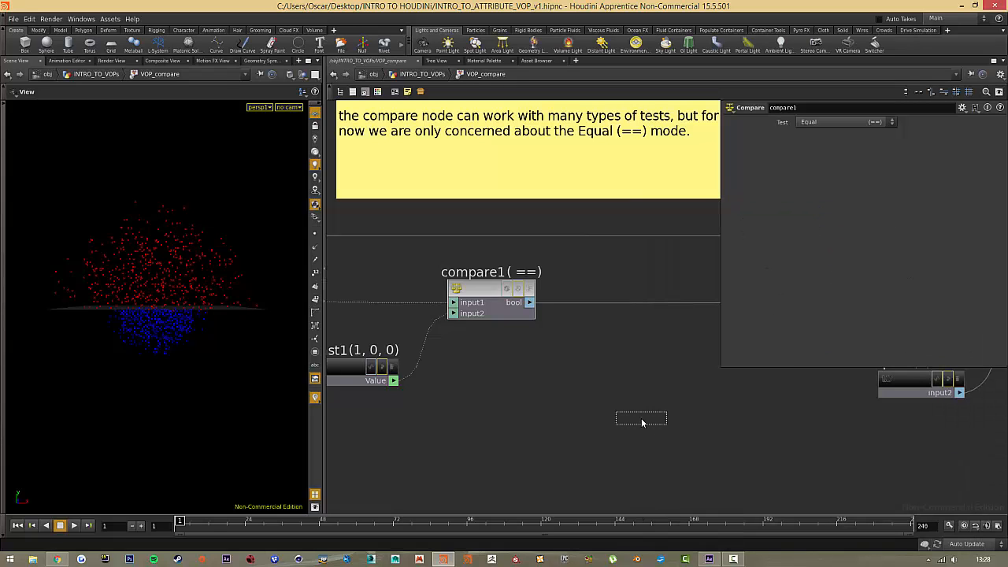
pyautogui.click(659, 456)
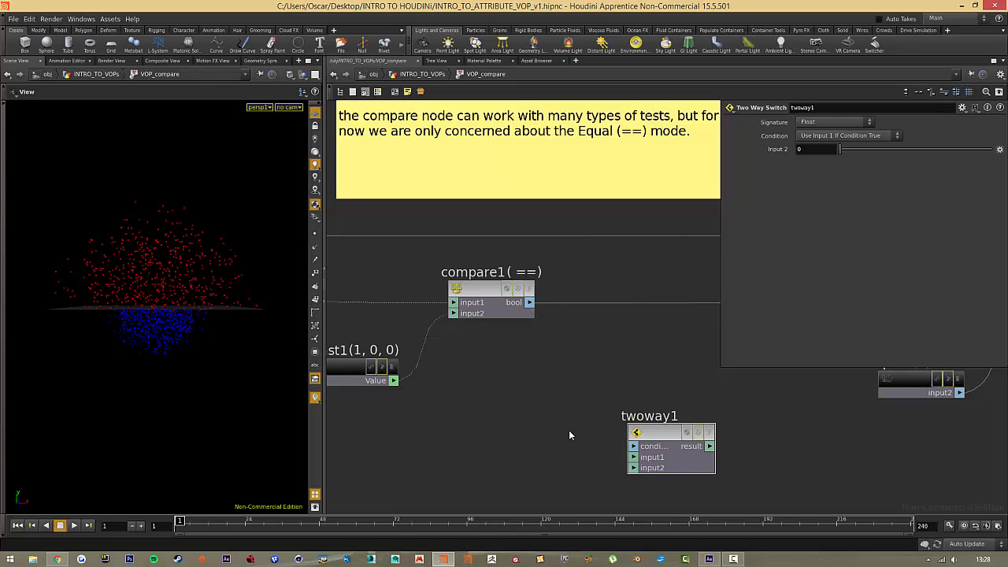
# Display CREATE_CD_RED in the parent network to show the original points, and go back inside VOP_compare
pyautogui.moveTo(568, 430); pyautogui.dragTo(493, 349, button='middle')
pyautogui.scroll(-5, 493, 351)
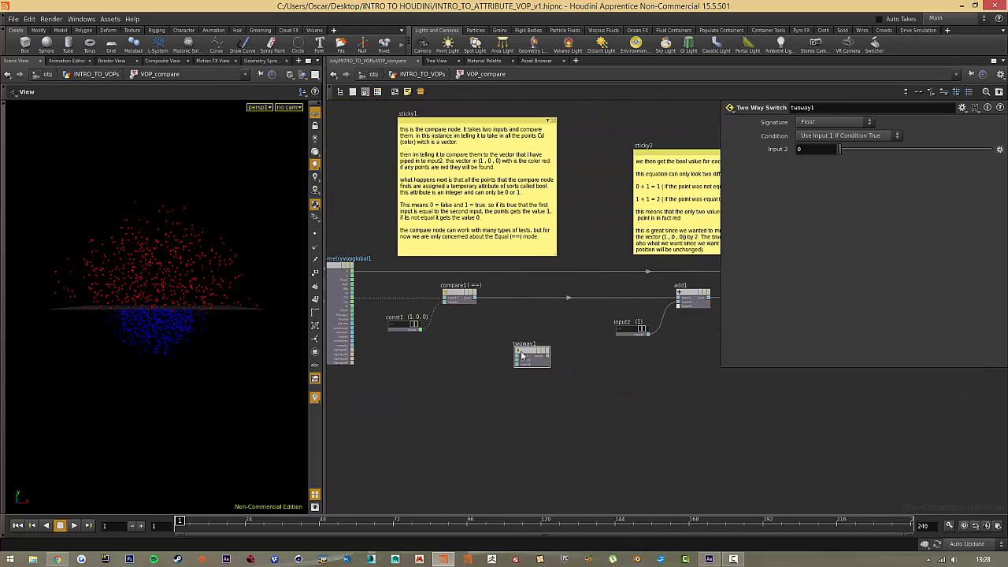
pyautogui.scroll(4, 472, 308)
pyautogui.moveTo(403, 359); pyautogui.dragTo(586, 366, button='middle')
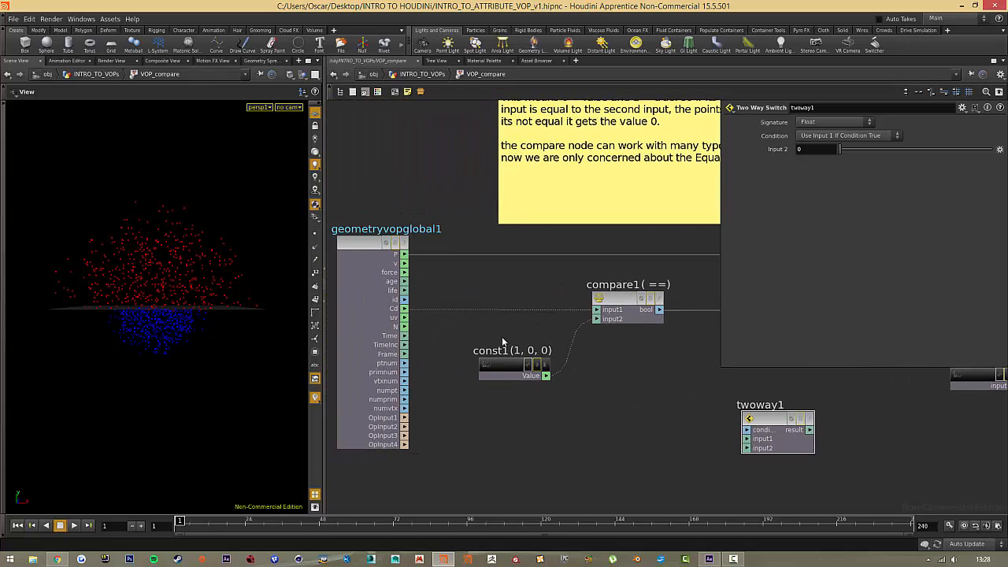
pyautogui.click(422, 74)
pyautogui.moveTo(540, 195); pyautogui.dragTo(506, 409, button='middle')
pyautogui.click(504, 145)
pyautogui.doubleClick(457, 492)
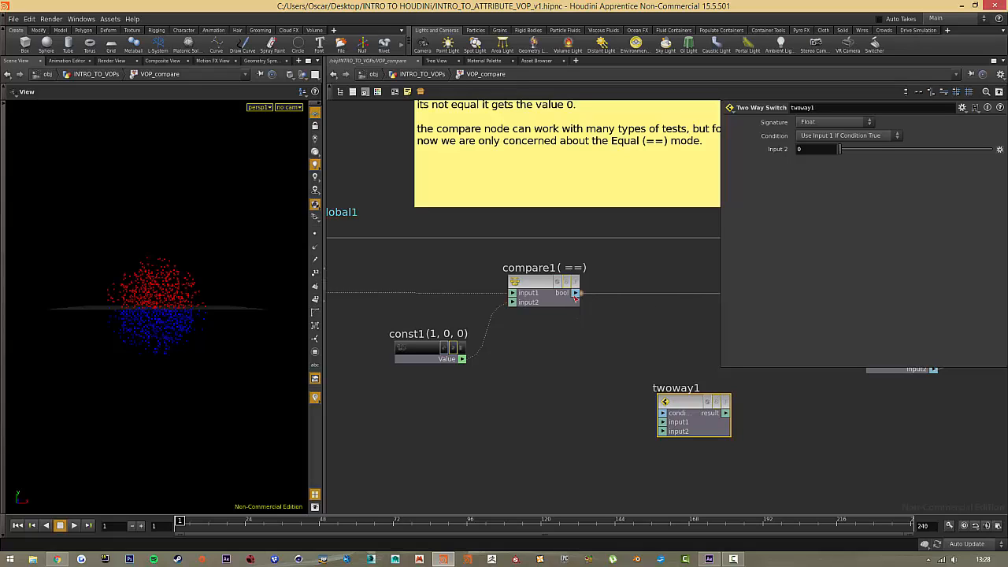
# Connect compare1's bool output to twoway1's condition and geometryvopglobal1's P output to twoway1's input1
pyautogui.moveTo(603, 386); pyautogui.dragTo(663, 412)
pyautogui.moveTo(769, 448); pyautogui.dragTo(607, 422, button='middle')
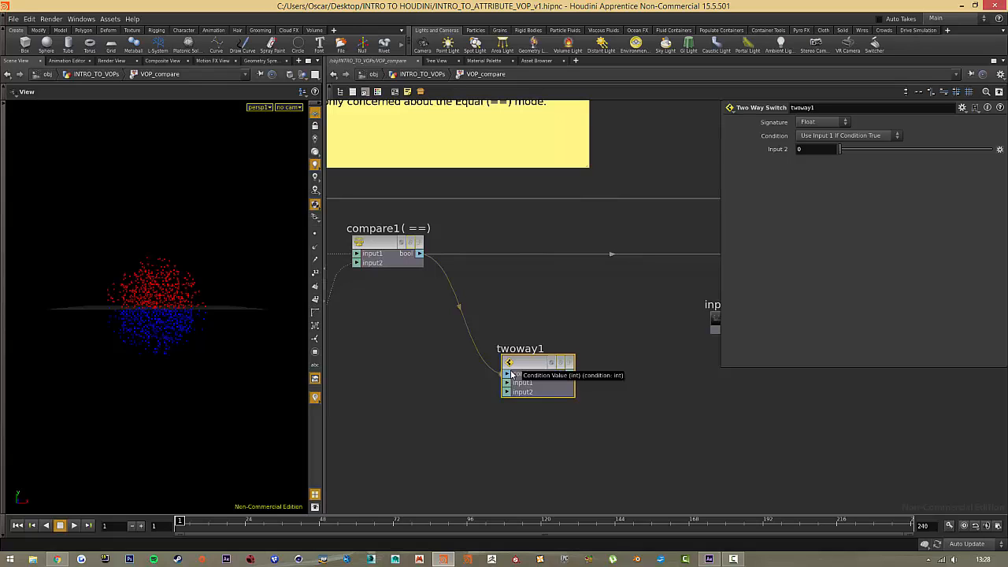
pyautogui.scroll(-2, 447, 387)
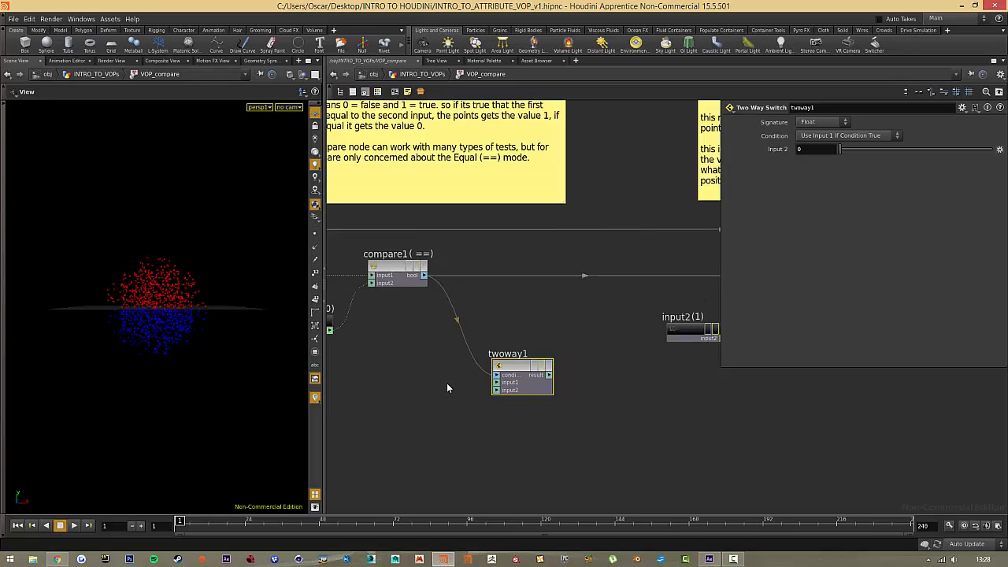
pyautogui.moveTo(476, 391); pyautogui.dragTo(604, 400, button='middle')
pyautogui.moveTo(378, 266); pyautogui.dragTo(617, 395)
pyautogui.scroll(2, 617, 396)
pyautogui.click(617, 394)
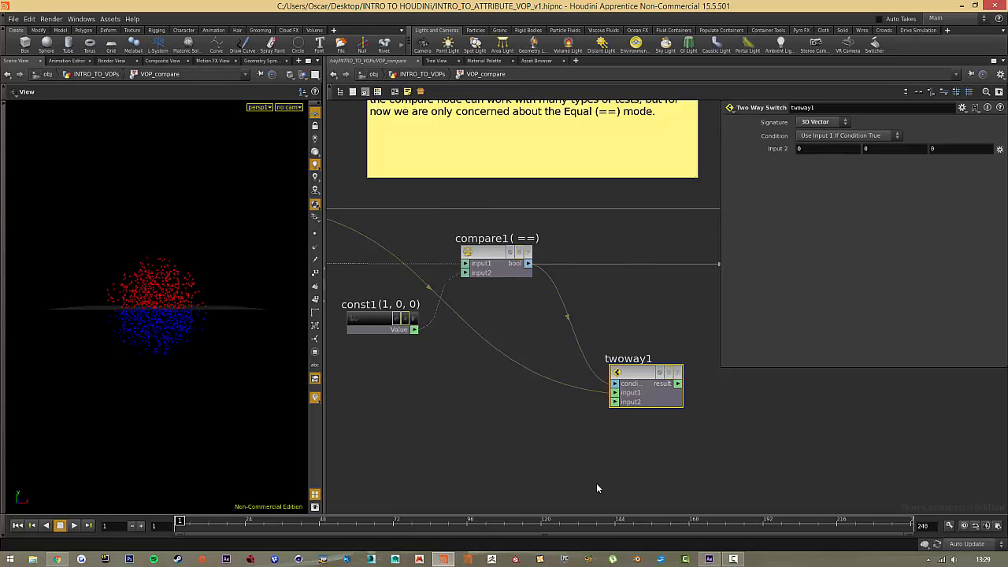
# Add a Constant node, connect it to twoway1's input2 and set its type to 3 Floats (vector)
pyautogui.press('Tab')
pyautogui.write('consta')
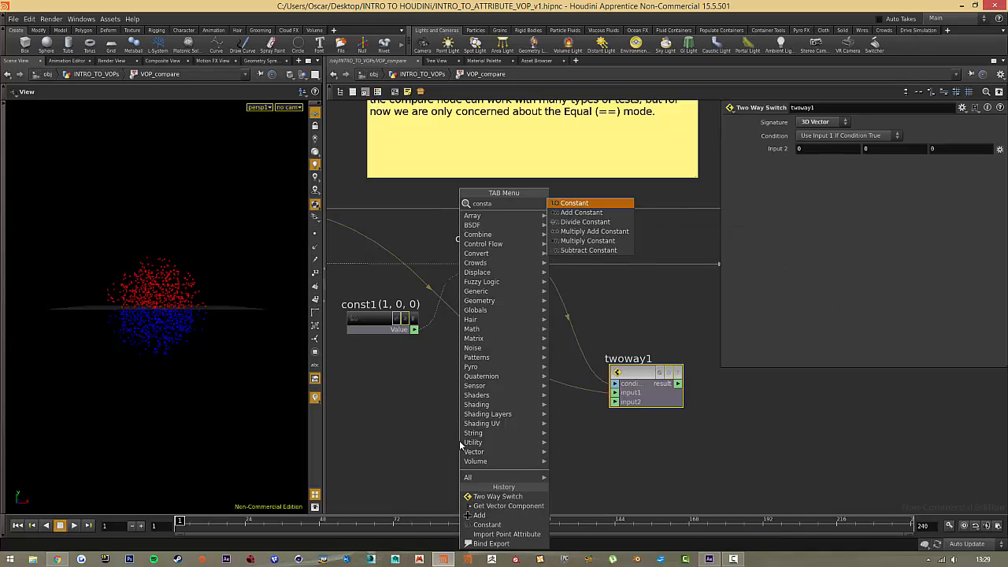
pyautogui.press('Return')
pyautogui.click(486, 445)
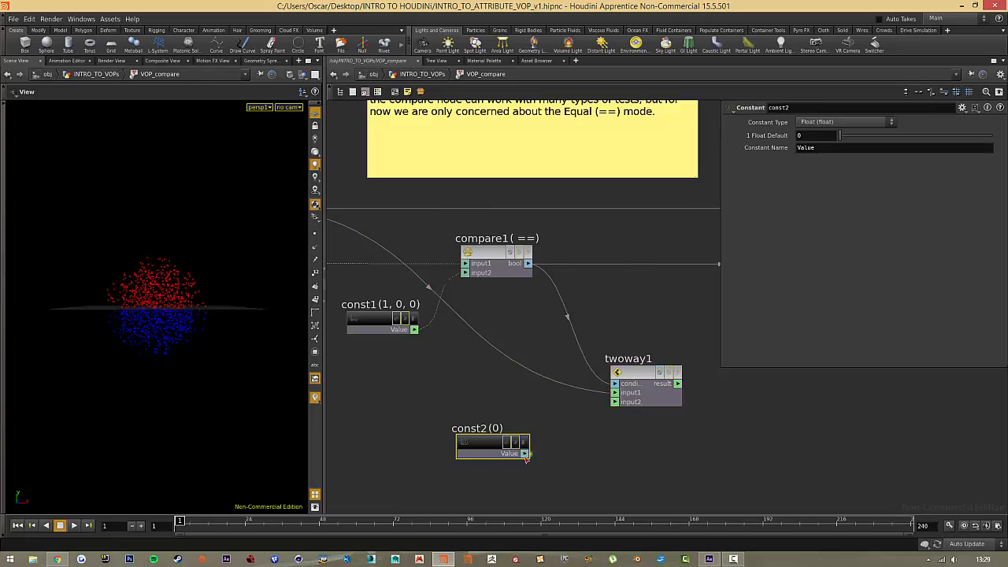
pyautogui.moveTo(525, 454); pyautogui.dragTo(614, 402)
pyautogui.click(853, 121)
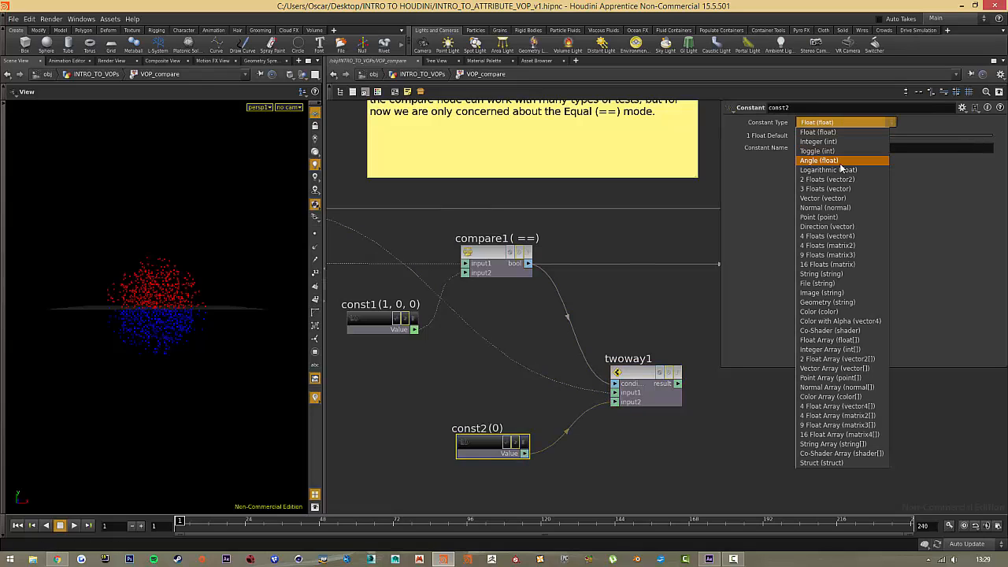
pyautogui.click(858, 186)
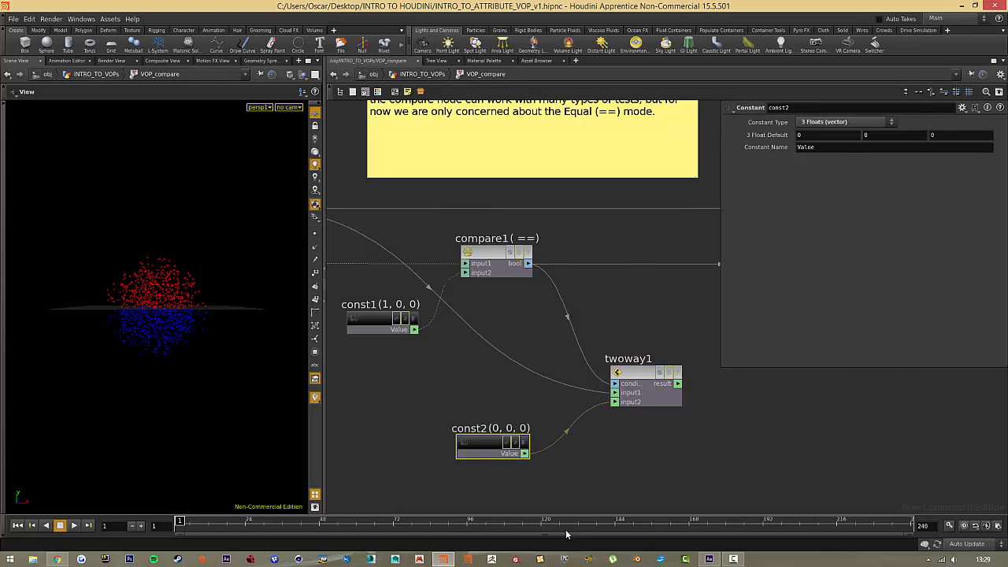
# Select twoway1 and compare1 in turn to review the switch condition and the equality test
pyautogui.scroll(-3, 700, 436)
pyautogui.moveTo(705, 437); pyautogui.dragTo(591, 420, button='middle')
pyautogui.scroll(3, 561, 403)
pyautogui.click(561, 401)
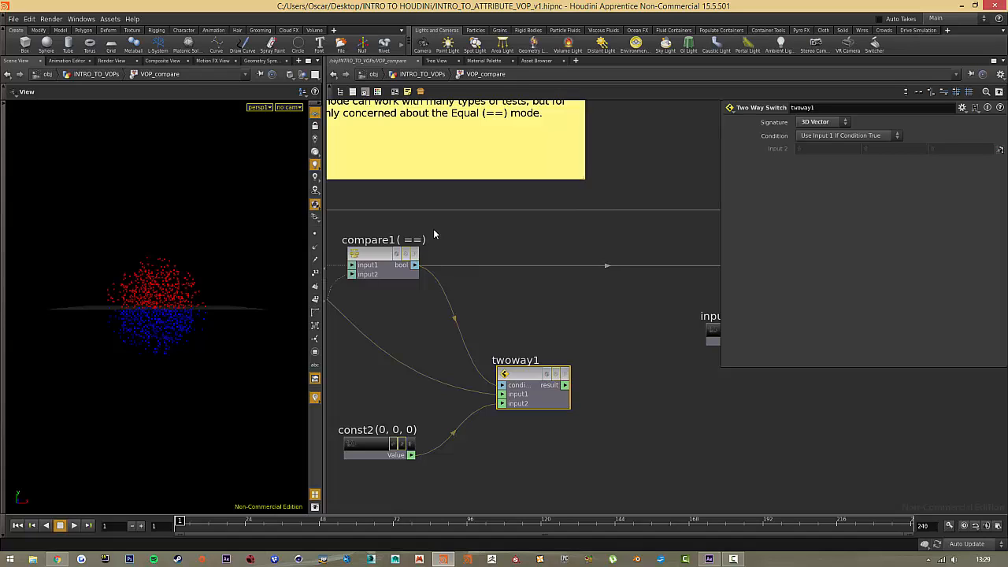
pyautogui.moveTo(434, 230); pyautogui.dragTo(349, 289)
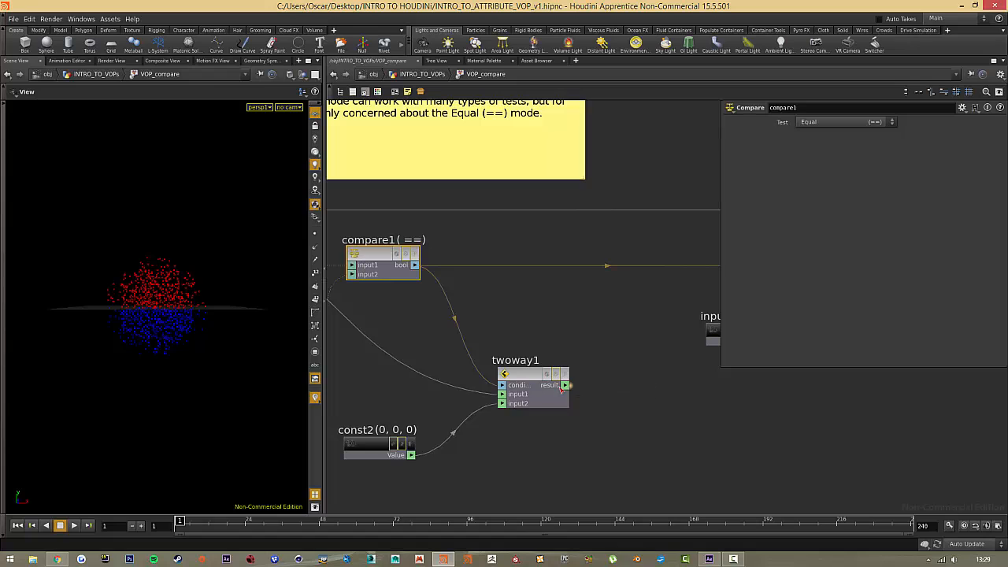
# Connect twoway1's result to the P input of geometryvopoutput1 and display VOP_compare in the parent network
pyautogui.moveTo(565, 386); pyautogui.dragTo(842, 423)
pyautogui.scroll(-3, 841, 423)
pyautogui.moveTo(839, 423); pyautogui.dragTo(326, 461, button='middle')
pyautogui.moveTo(604, 399); pyautogui.dragTo(306, 431, button='middle')
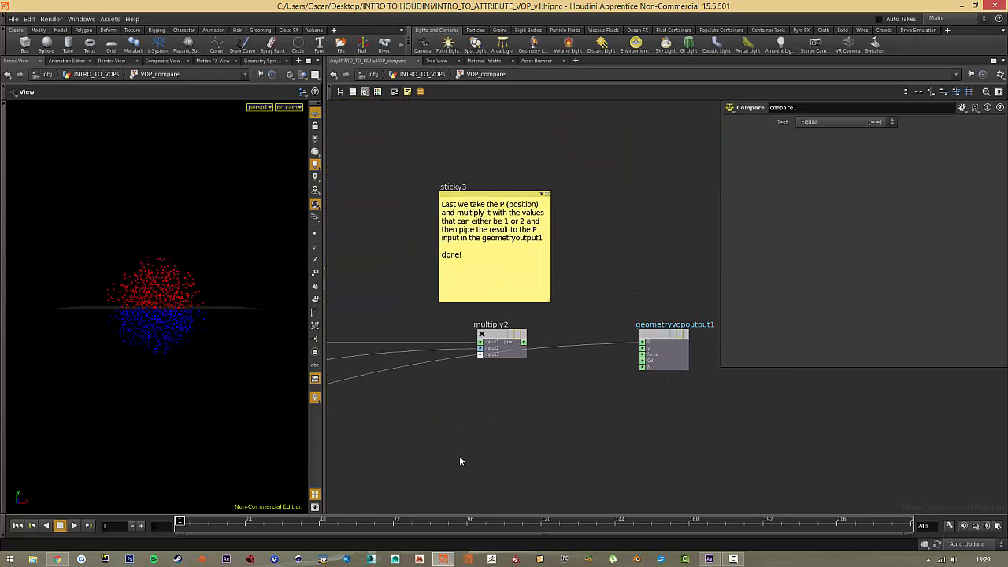
pyautogui.click(422, 75)
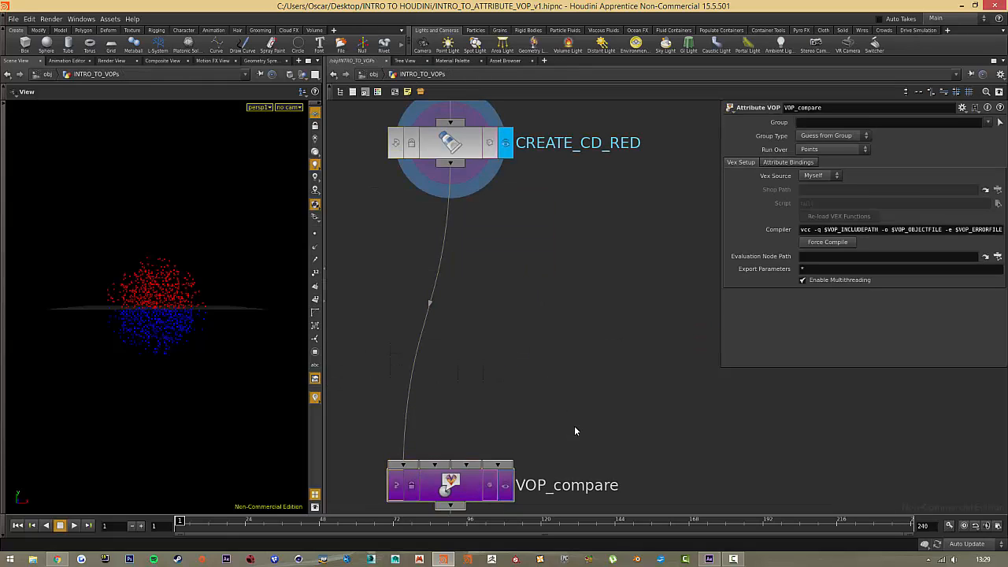
pyautogui.click(505, 485)
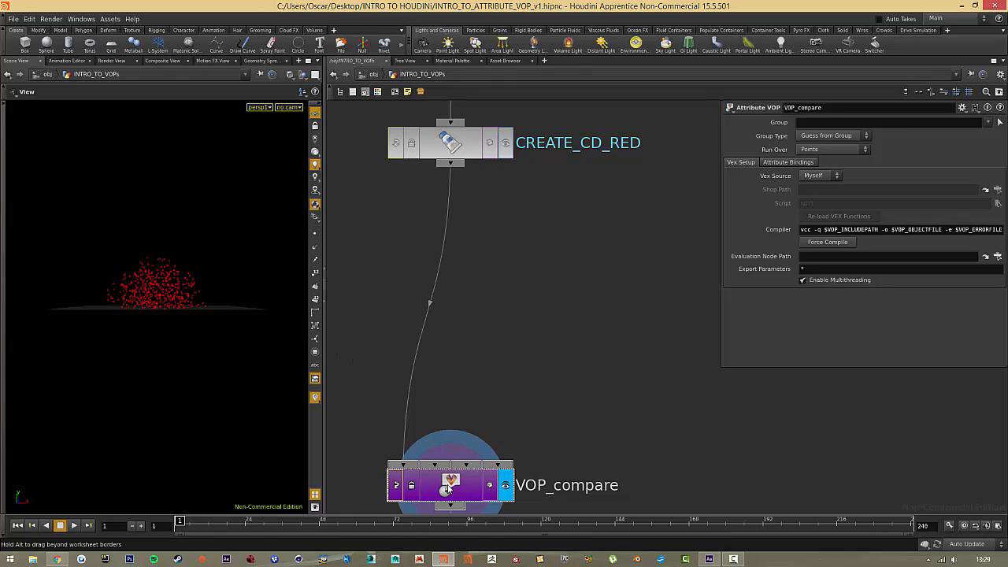
# Enter VOP_compare's network and select compare1 and const2 in turn to review what feeds twoway1
pyautogui.doubleClick(476, 446)
pyautogui.scroll(-3, 477, 446)
pyautogui.moveTo(478, 446); pyautogui.dragTo(1004, 374, button='middle')
pyautogui.scroll(5, 602, 368)
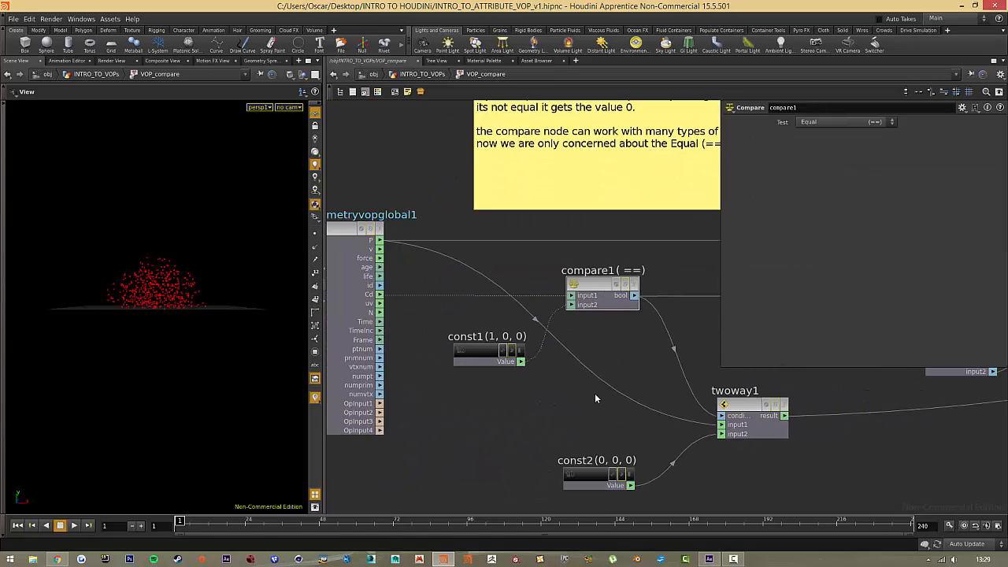
pyautogui.moveTo(556, 264); pyautogui.dragTo(670, 356)
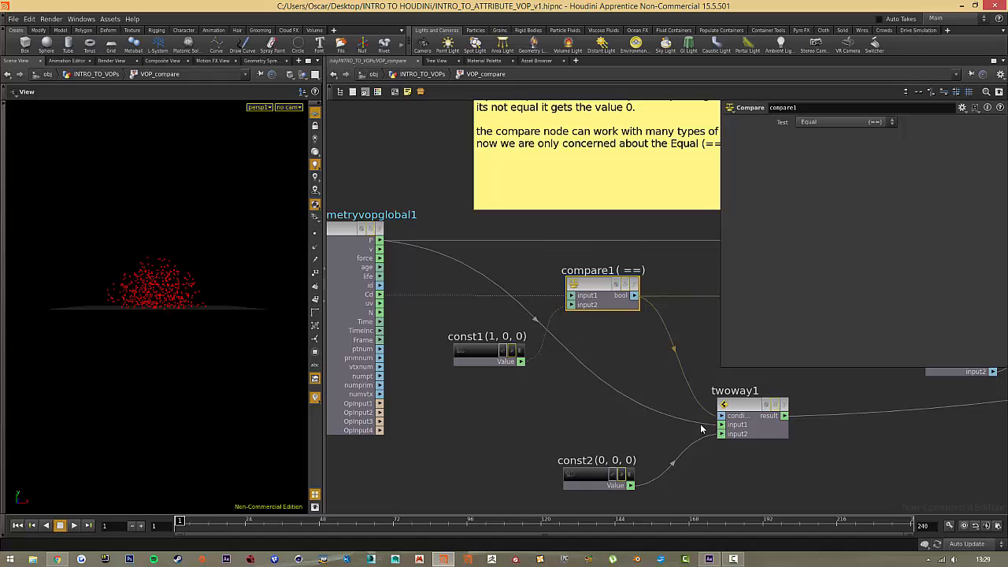
pyautogui.click(359, 291)
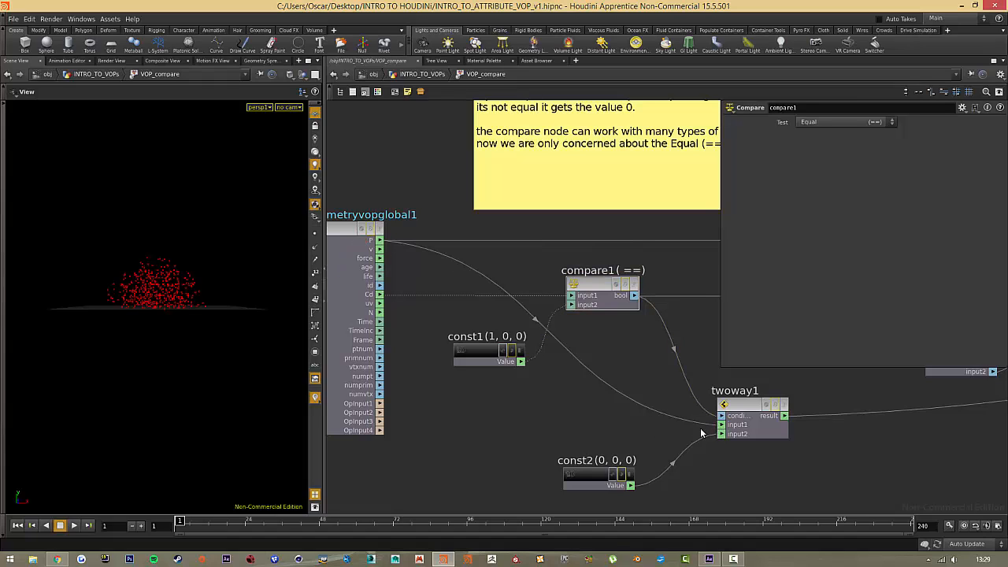
pyautogui.moveTo(641, 349); pyautogui.dragTo(559, 230)
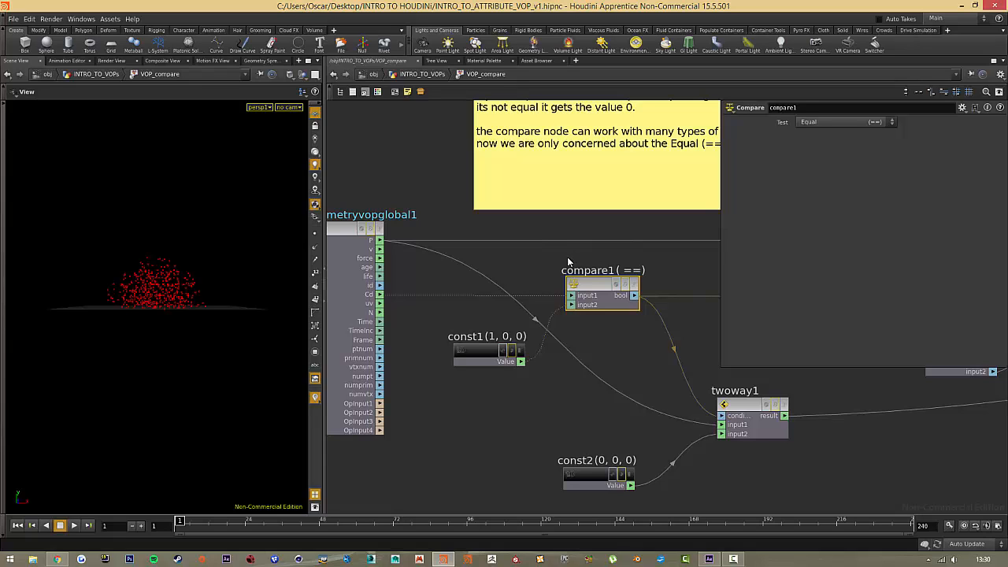
pyautogui.moveTo(736, 483); pyautogui.dragTo(633, 396, button='middle')
pyautogui.moveTo(507, 433); pyautogui.dragTo(351, 334)
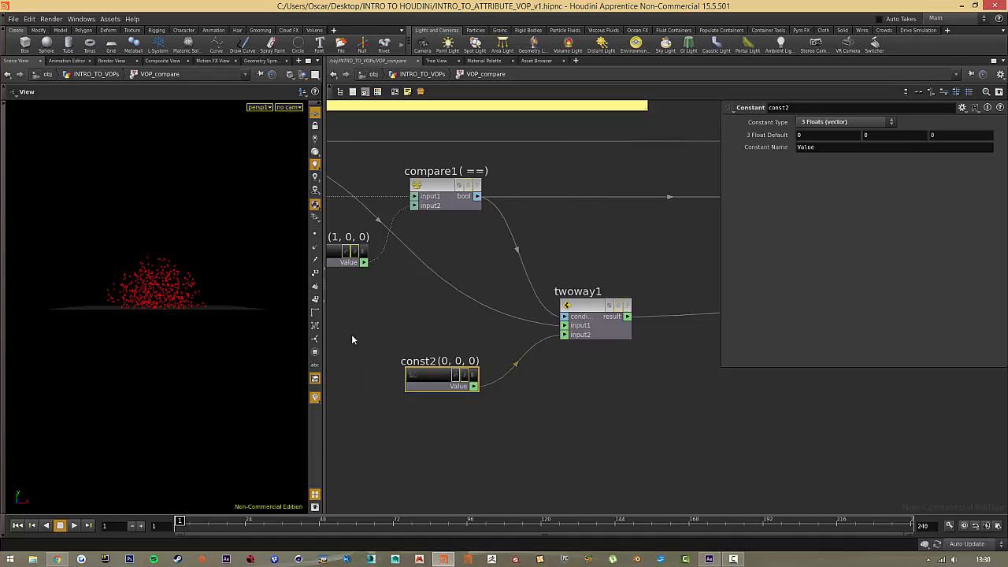
# Select twoway1, trace its result to geometryvopoutput1 and examine the points in the viewport from a closer angle
pyautogui.click(589, 309)
pyautogui.scroll(-2, 675, 437)
pyautogui.moveTo(591, 443); pyautogui.dragTo(315, 454, button='middle')
pyautogui.scroll(-4, 693, 378)
pyautogui.moveTo(686, 376); pyautogui.dragTo(351, 414, button='middle')
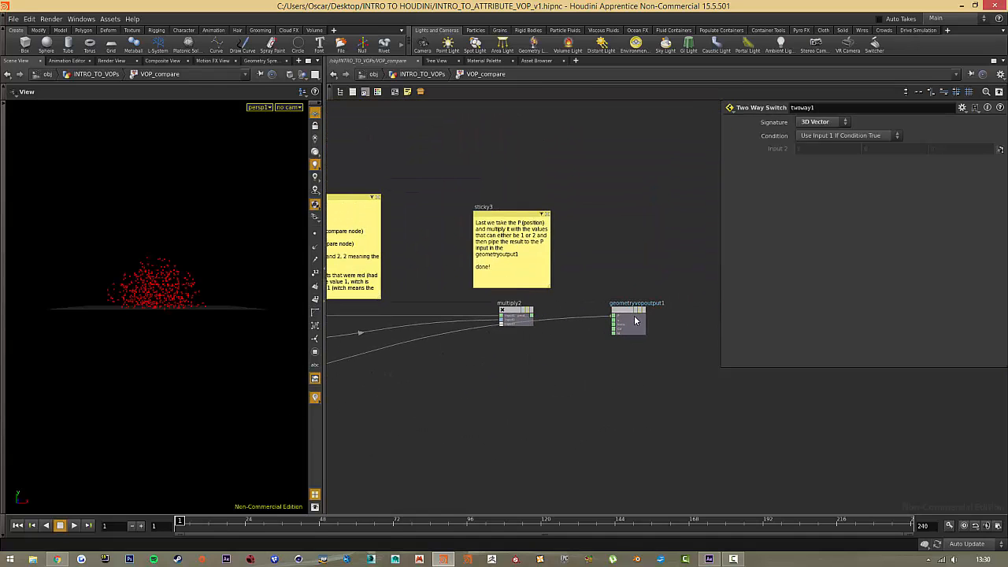
pyautogui.moveTo(173, 309)
pyautogui.mouseDown()
pyautogui.moveTo(168, 281)
pyautogui.moveTo(168, 300)
pyautogui.moveTo(218, 315)
pyautogui.moveTo(170, 305)
pyautogui.mouseUp()
pyautogui.moveTo(141, 310); pyautogui.dragTo(171, 321, button='right')
pyautogui.moveTo(172, 322)
pyautogui.mouseDown()
pyautogui.moveTo(174, 333)
pyautogui.moveTo(170, 313)
pyautogui.mouseUp()
pyautogui.scroll(-1, 433, 382)
pyautogui.moveTo(394, 390); pyautogui.dragTo(707, 373, button='middle')
pyautogui.moveTo(375, 417); pyautogui.dragTo(493, 404, button='middle')
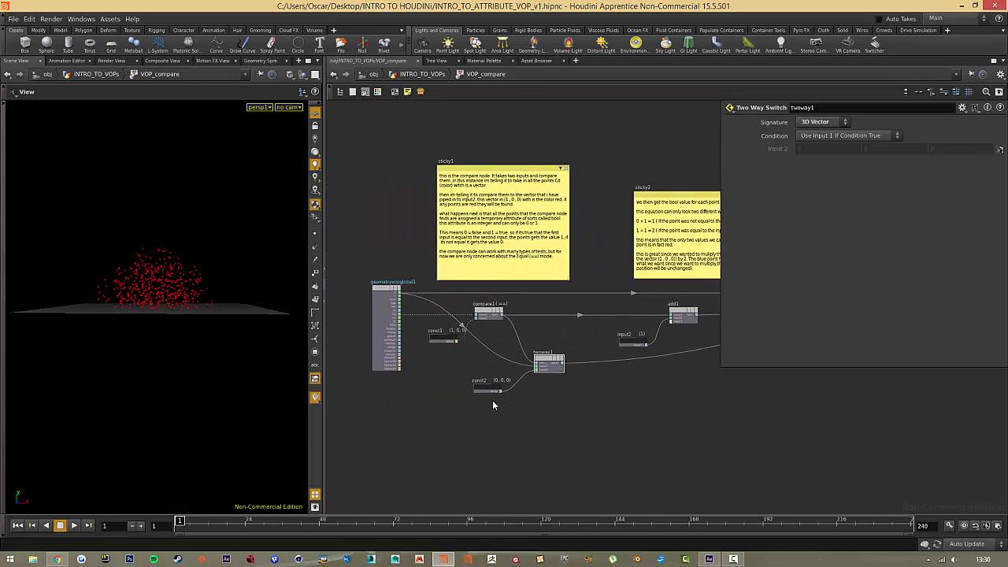
# Set the second component of const2's 3 Float Default to 1 and inspect the point cloud in the viewport
pyautogui.scroll(3, 494, 389)
pyautogui.scroll(3, 498, 389)
pyautogui.click(498, 388)
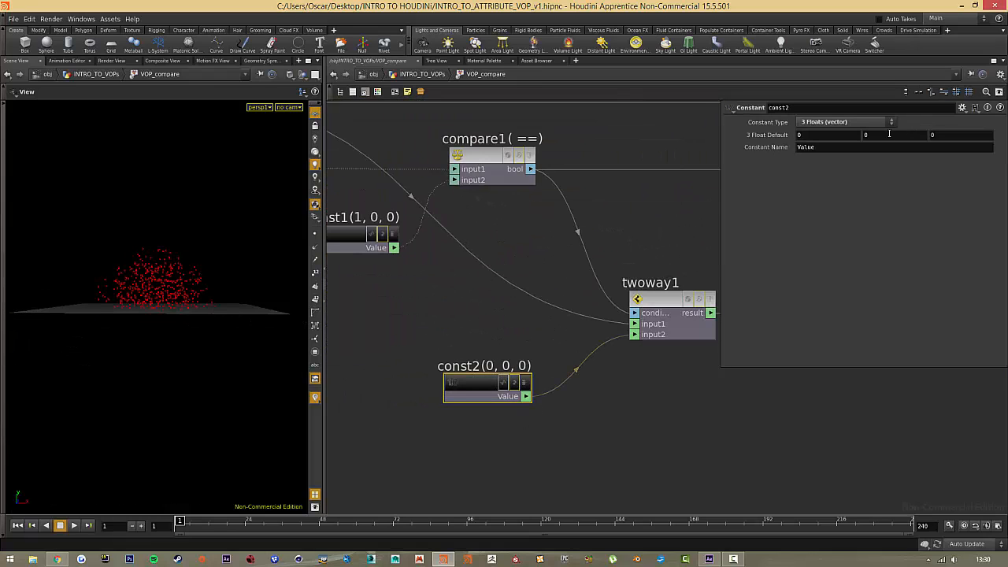
pyautogui.write('1')
pyautogui.click(670, 421)
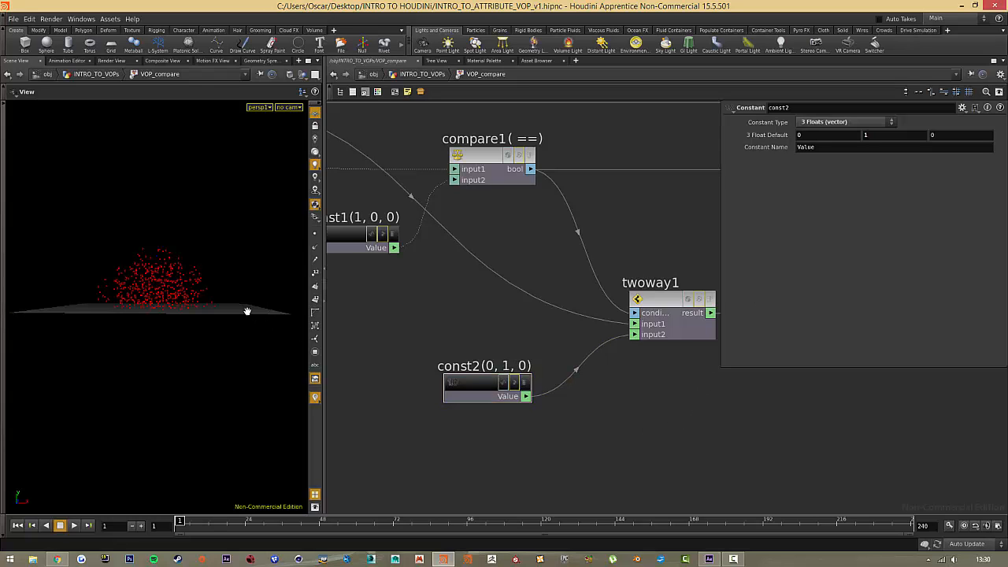
pyautogui.moveTo(248, 311); pyautogui.dragTo(236, 299)
pyautogui.moveTo(220, 211); pyautogui.dragTo(203, 276, button='right')
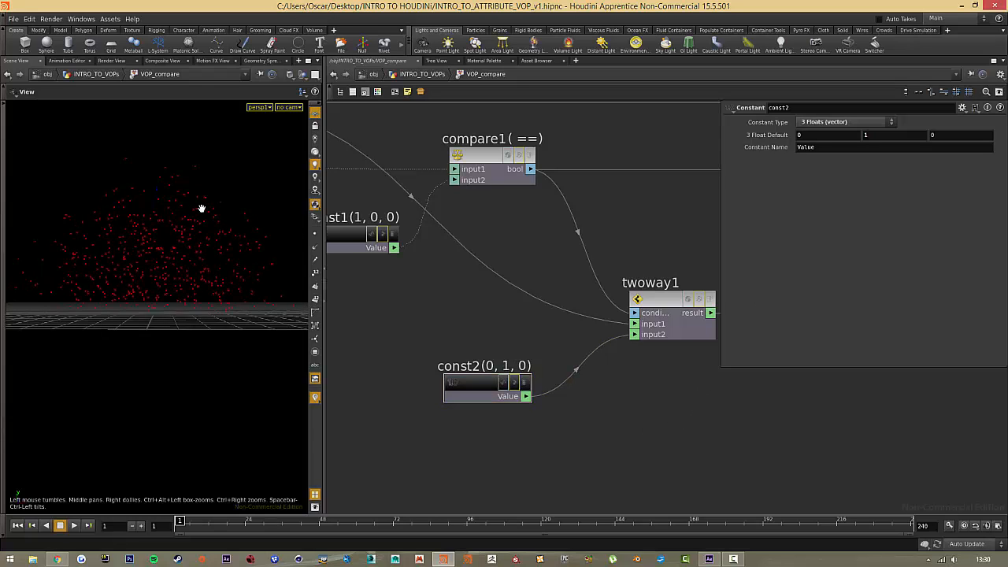
pyautogui.moveTo(200, 210); pyautogui.dragTo(201, 297)
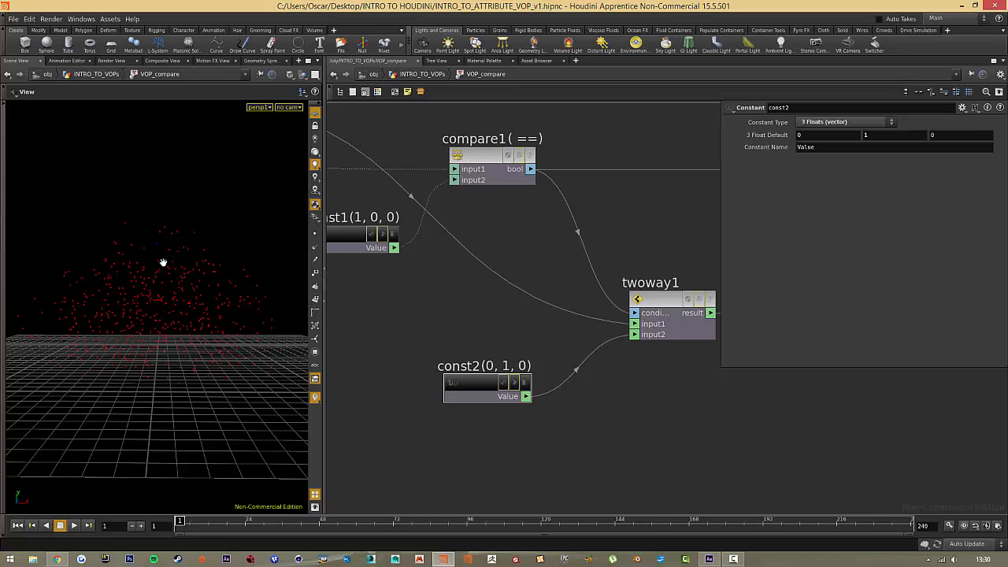
# Try 1 in the first component of const2 and restore its 3 Float Default to 0, 0, 0
pyautogui.moveTo(806, 135); pyautogui.dragTo(784, 143)
pyautogui.write('1')
pyautogui.press('Return')
pyautogui.moveTo(851, 137); pyautogui.dragTo(774, 138)
pyautogui.write('00')
pyautogui.press('Return')
pyautogui.scroll(-5, 551, 252)
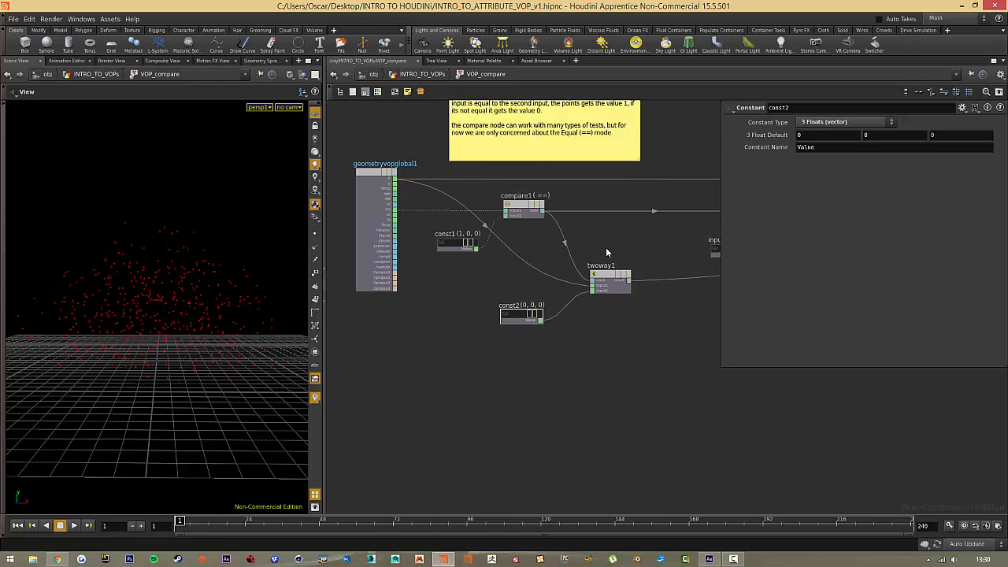
pyautogui.moveTo(601, 310); pyautogui.dragTo(425, 331, button='middle')
pyautogui.moveTo(506, 403); pyautogui.dragTo(713, 359, button='middle')
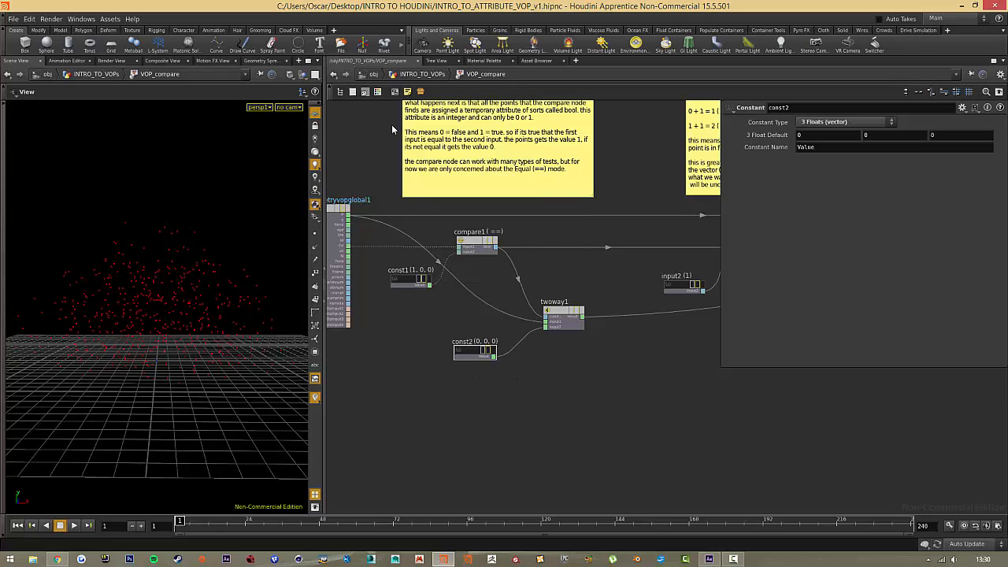
# Return to the INTRO_TO_VOPs network and select the END_OF_EX_8 null below VOP_compare
pyautogui.click(429, 74)
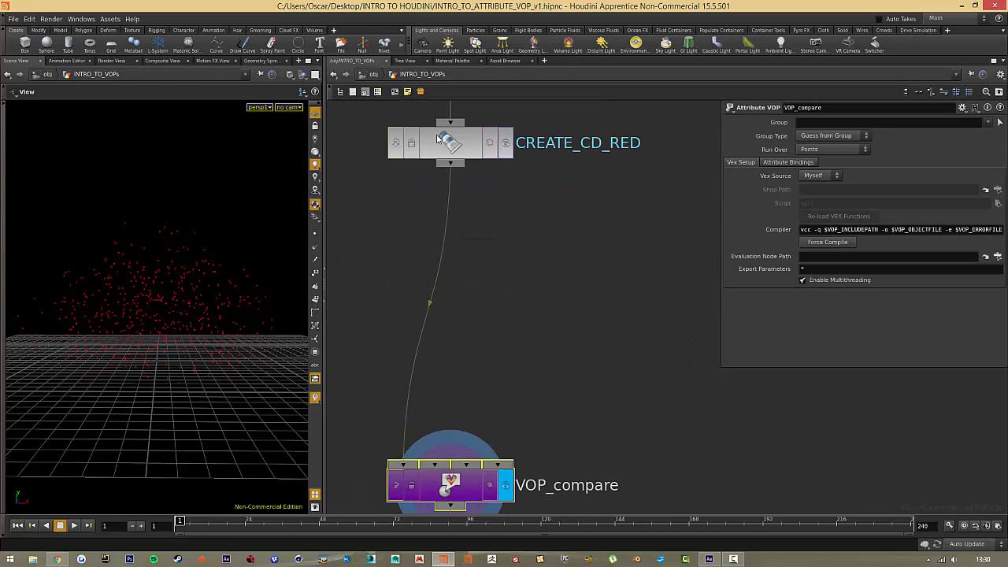
pyautogui.click(558, 378)
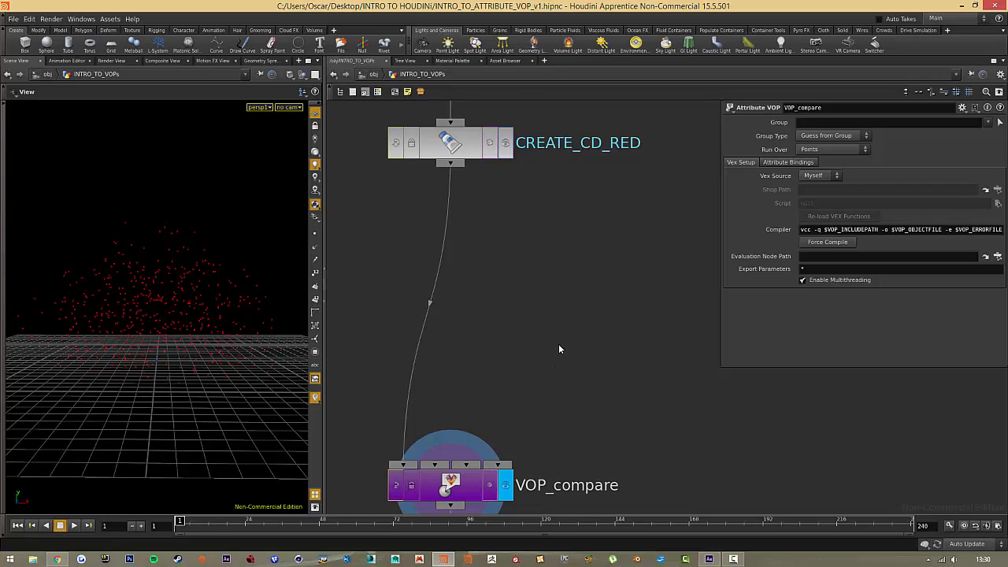
pyautogui.press('h')
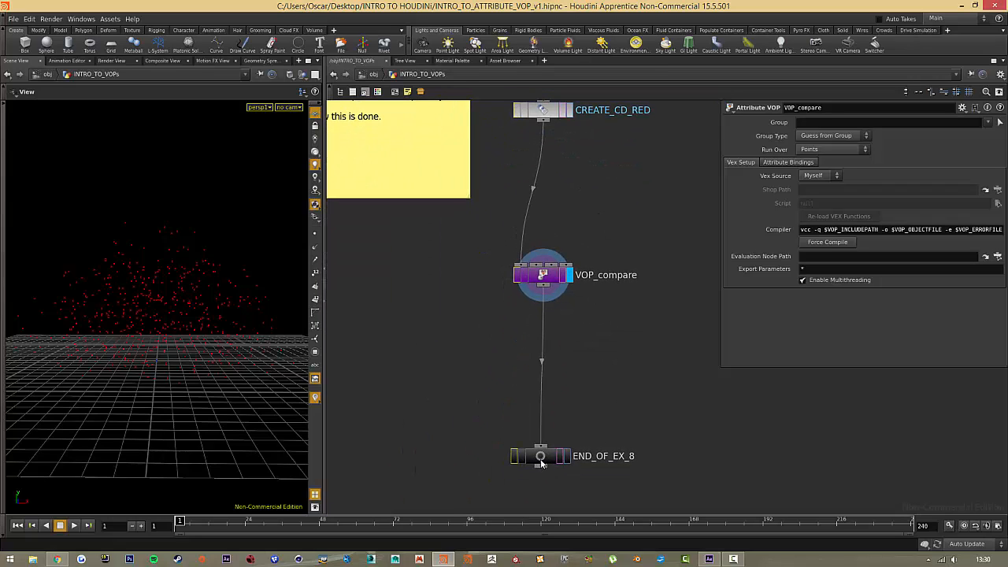
pyautogui.click(542, 457)
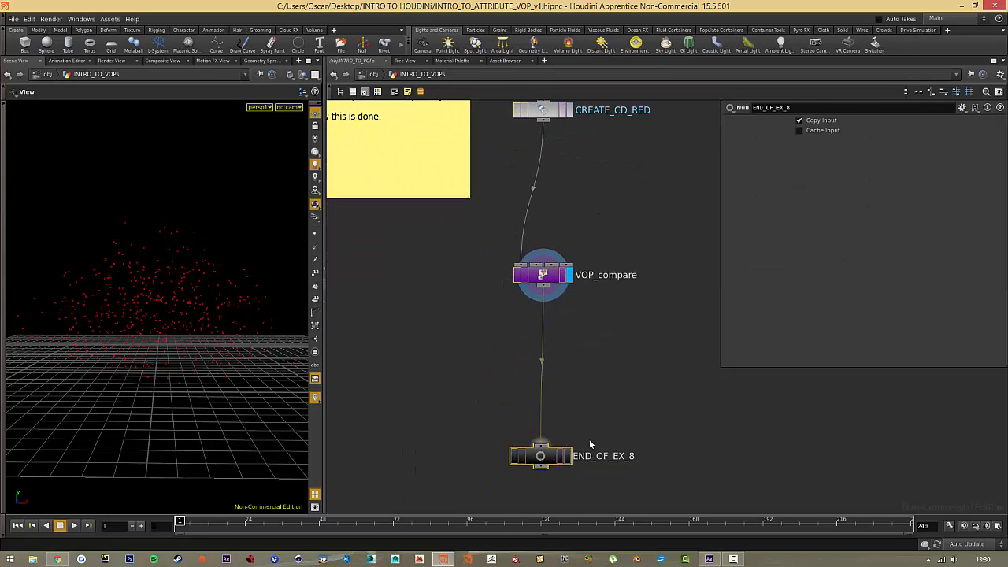
pyautogui.click(733, 559)
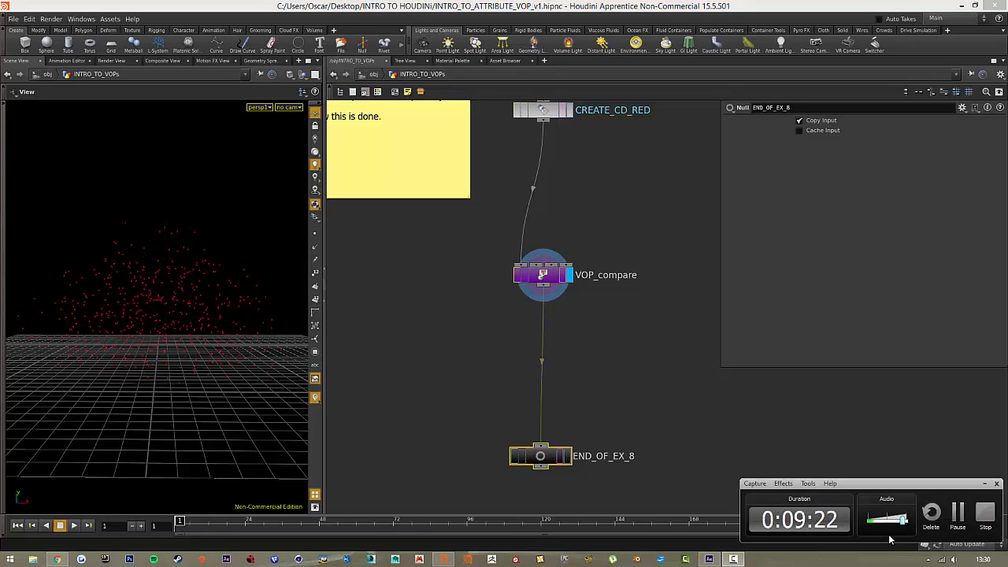